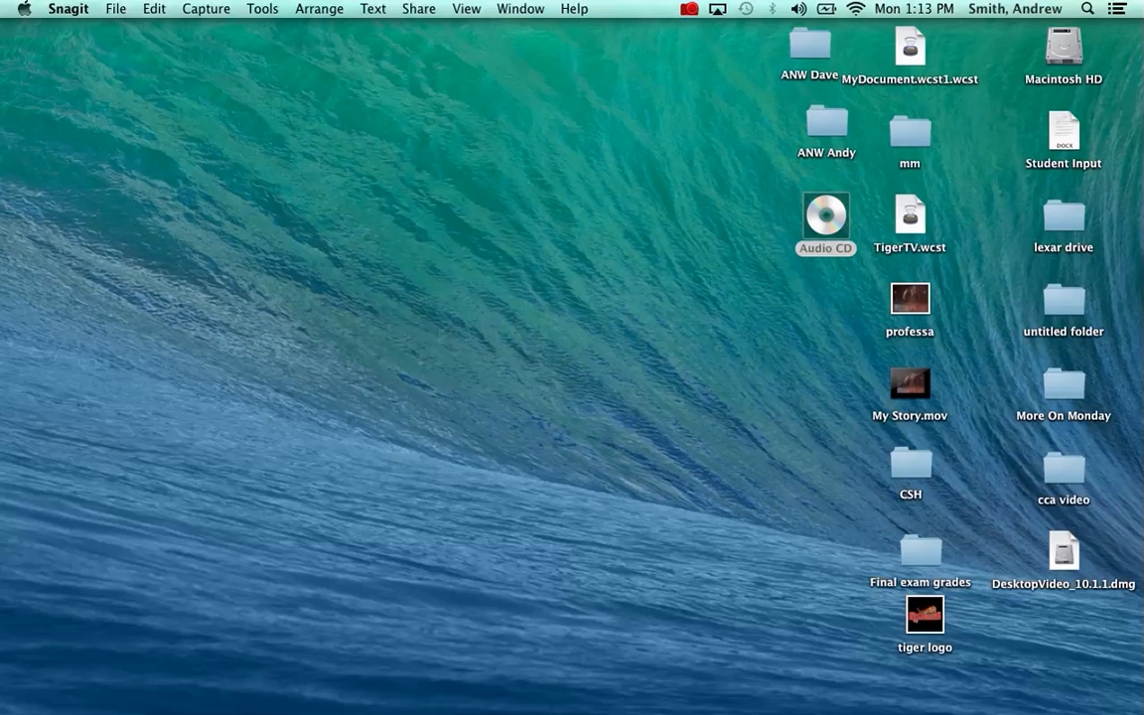
Step: Switch to Chrome and open Google Drive under the school Google account instead of the personal one
left_click(338, 685)
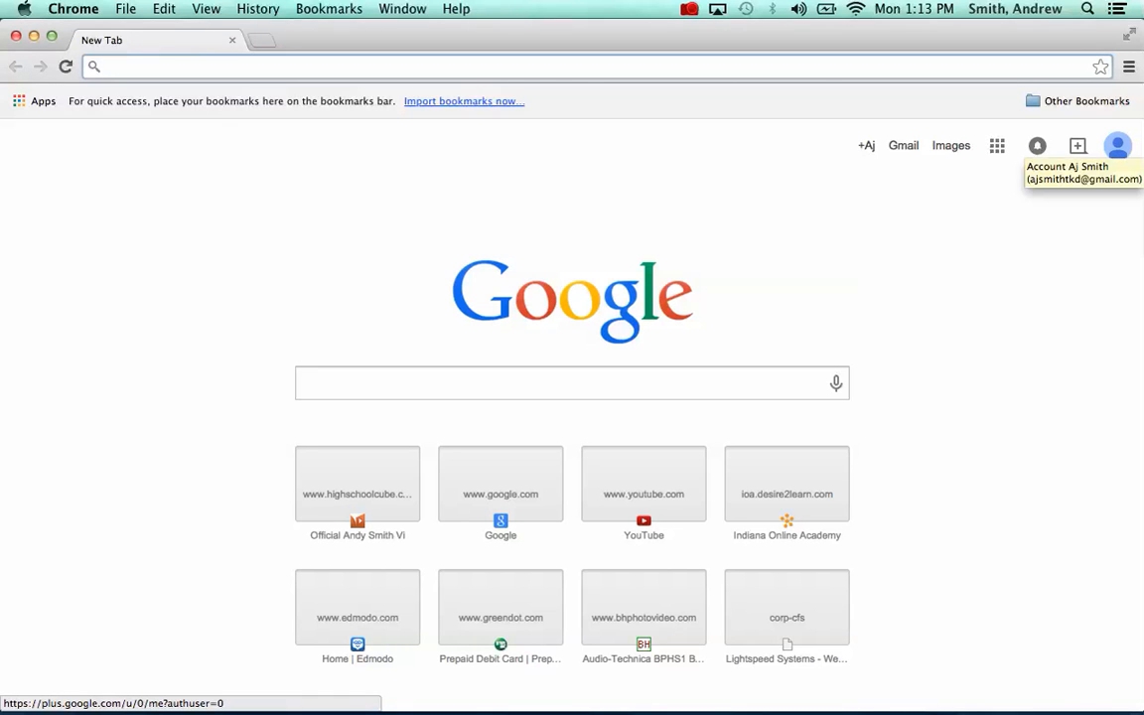
left_click(1117, 146)
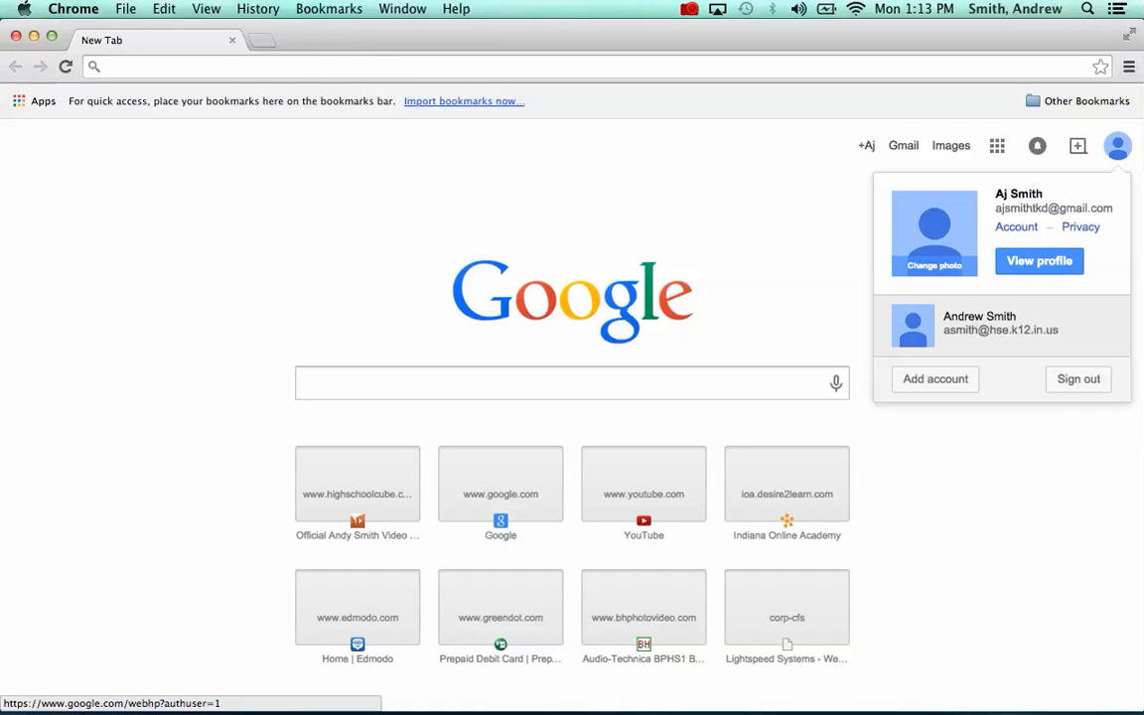
left_click(993, 323)
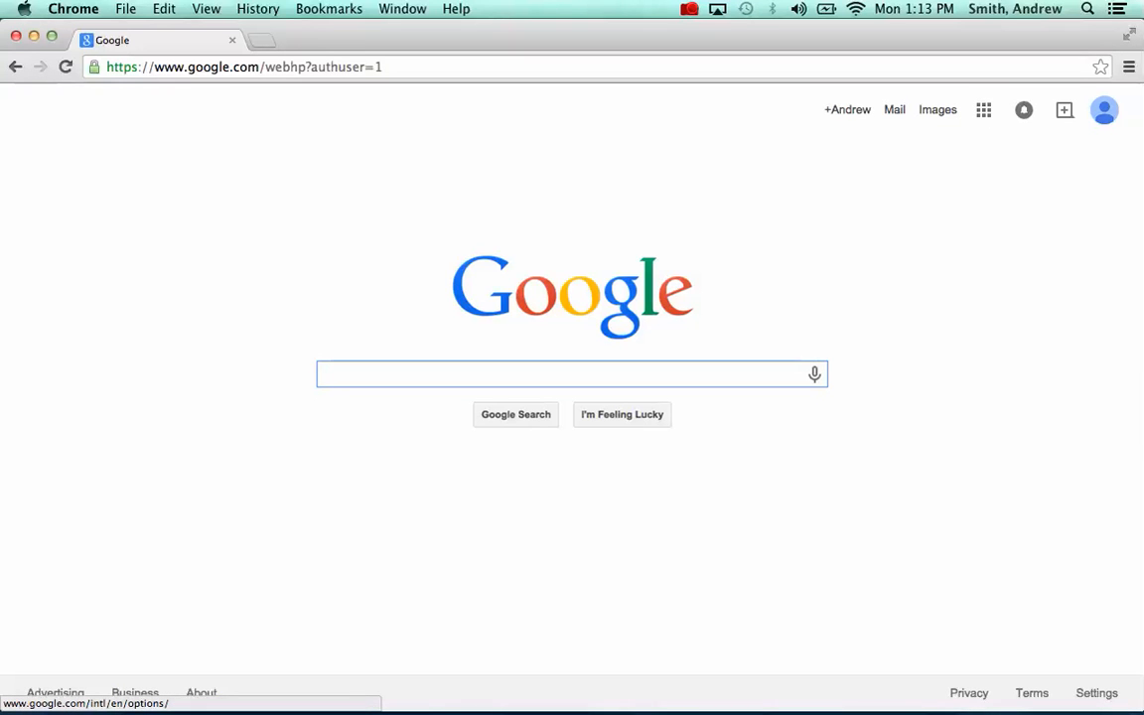
left_click(983, 109)
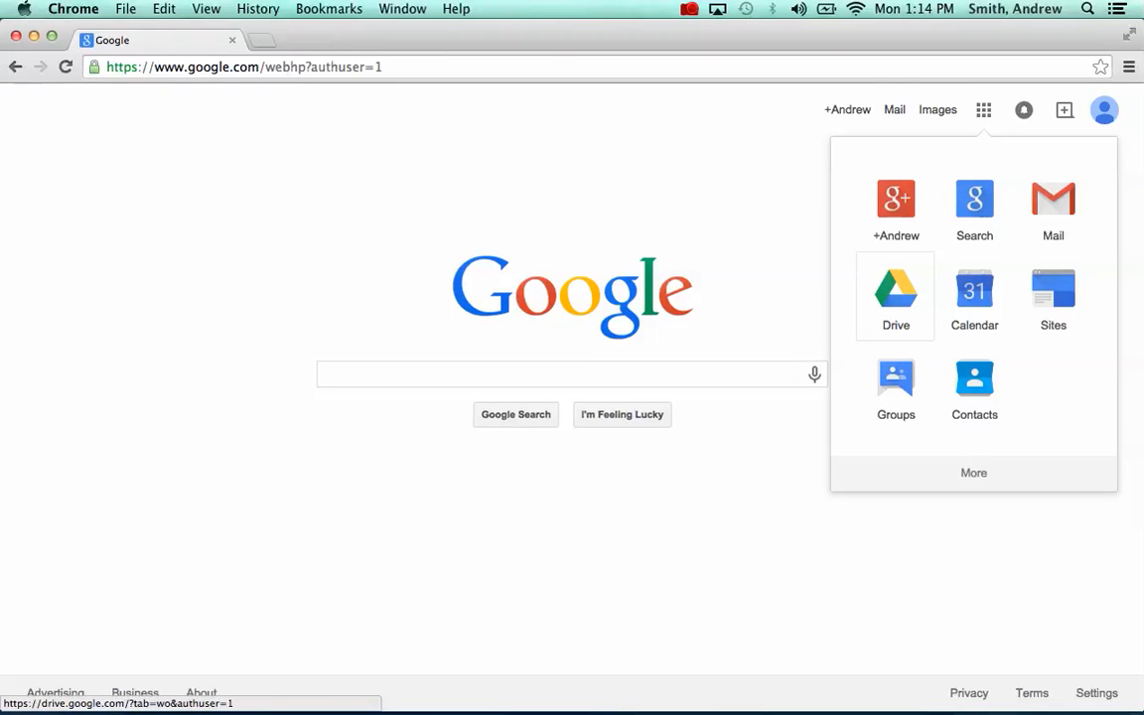
left_click(896, 295)
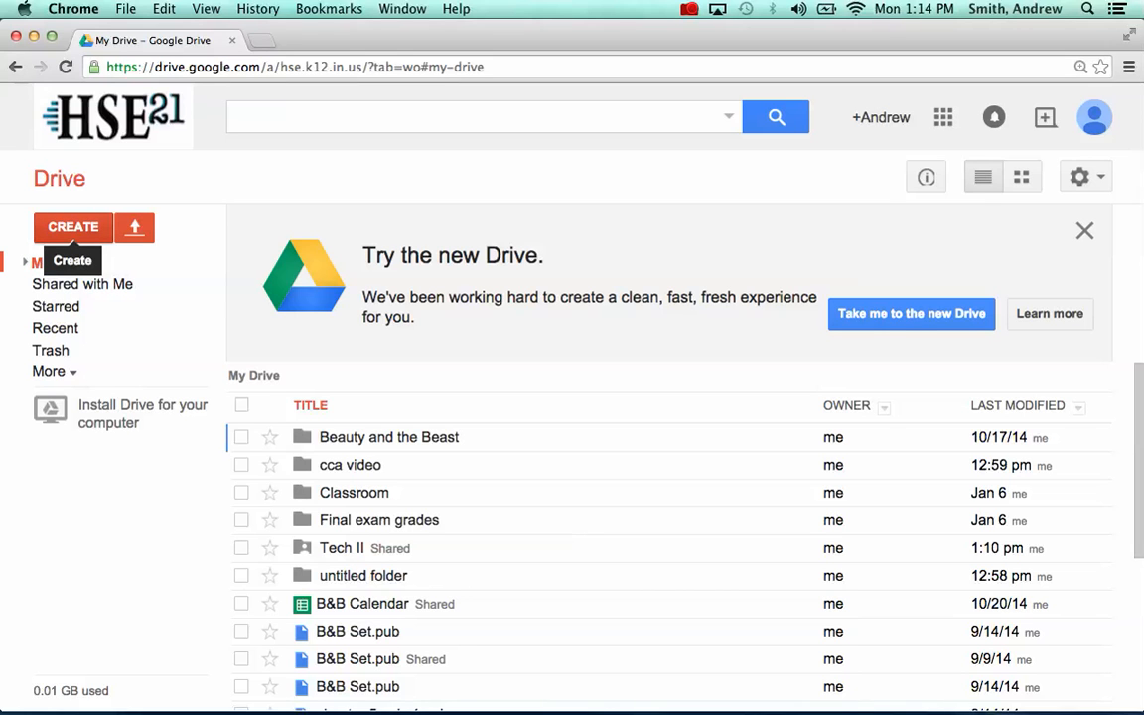
Step: Create a new Google document in My Drive and name it PD Doc
left_click(72, 226)
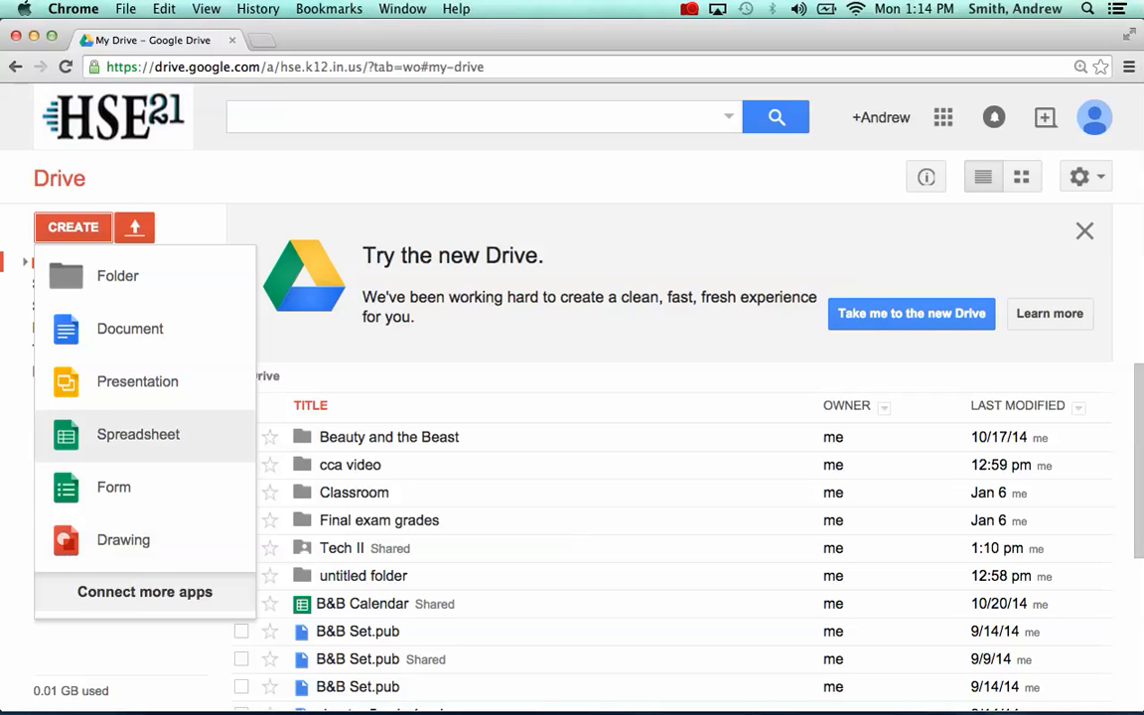
left_click(130, 328)
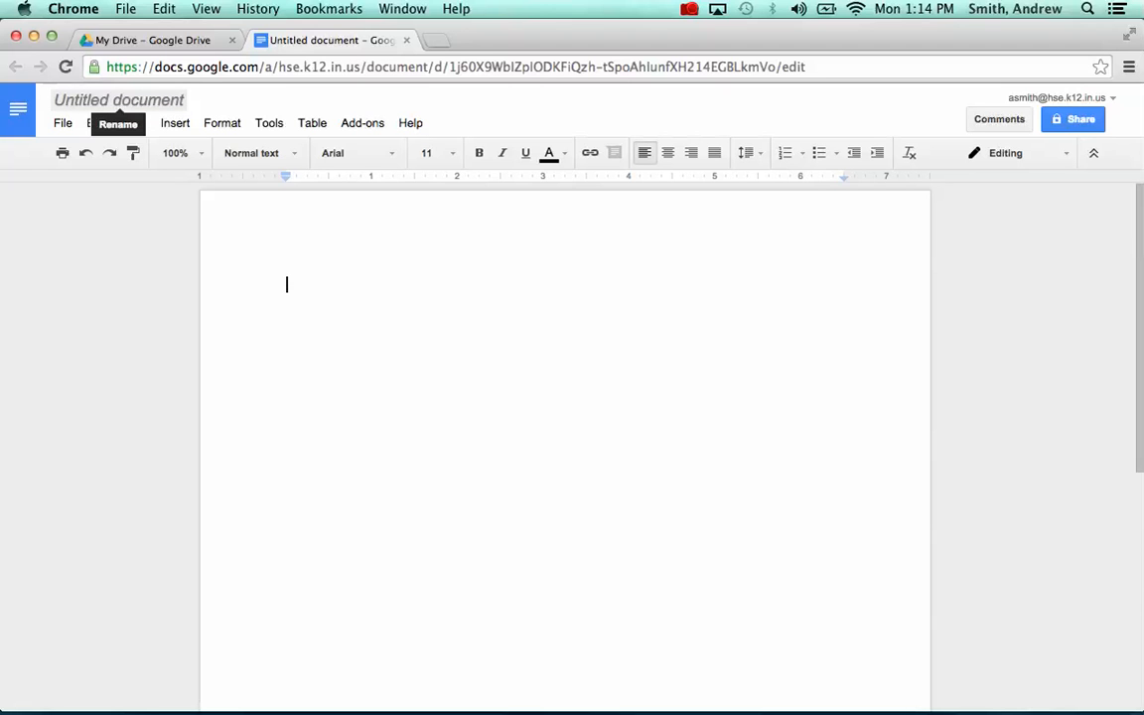
left_click(119, 99)
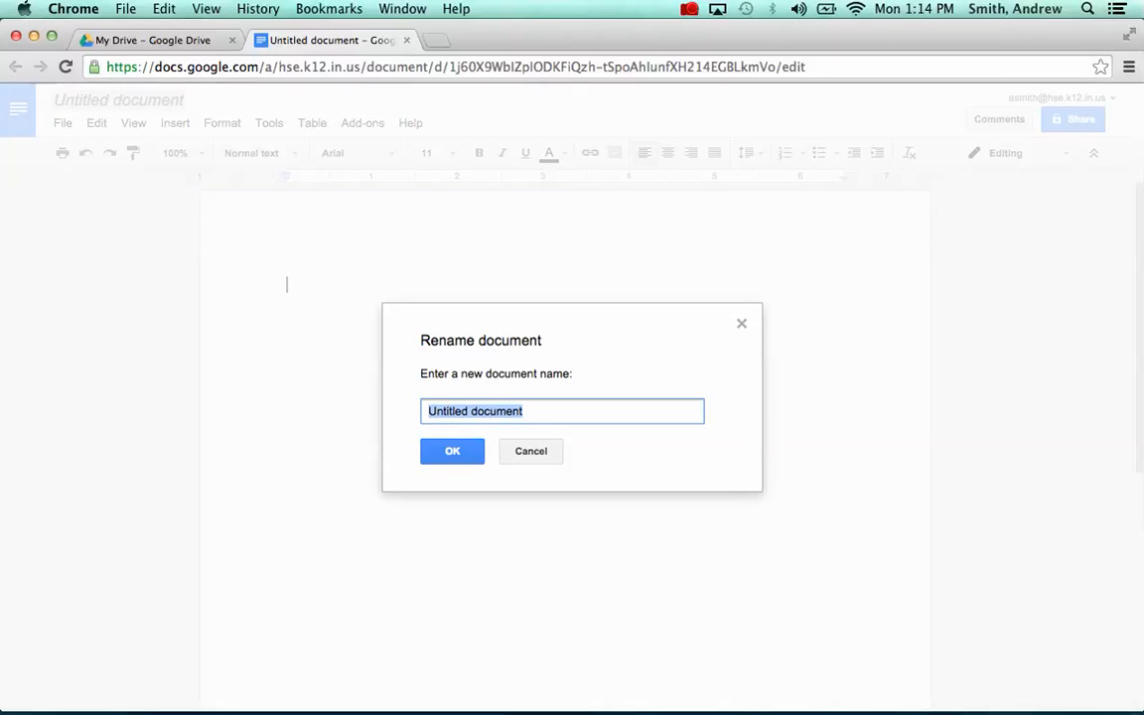
type("PD Doc")
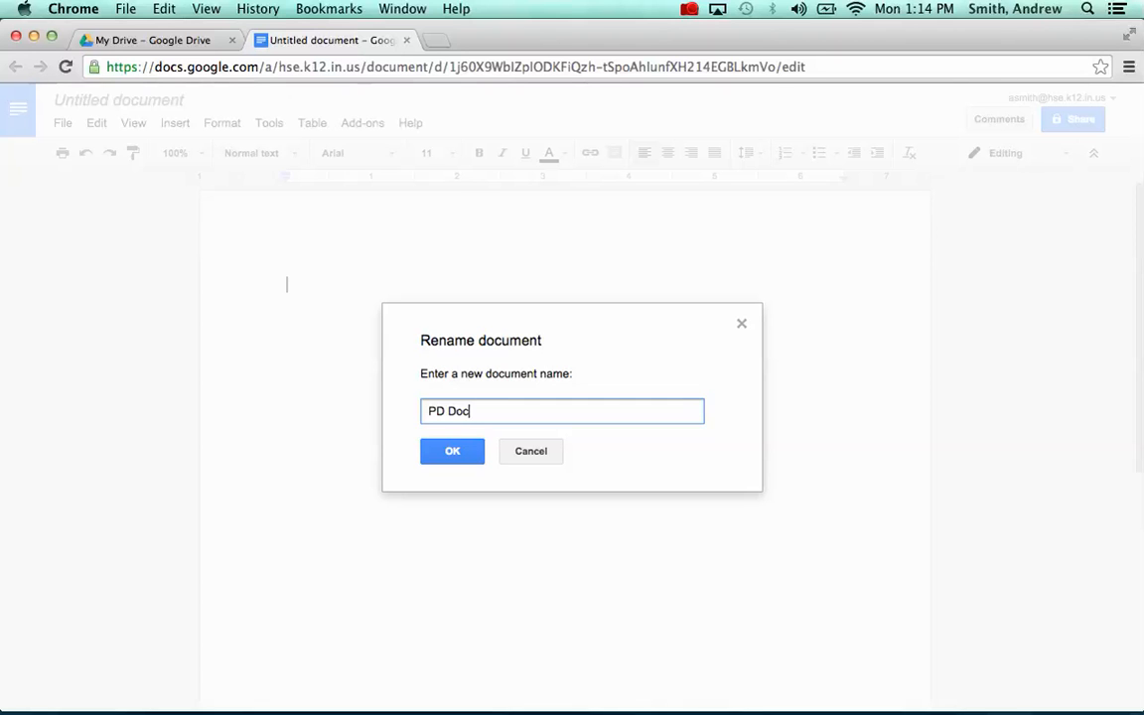
key("Return")
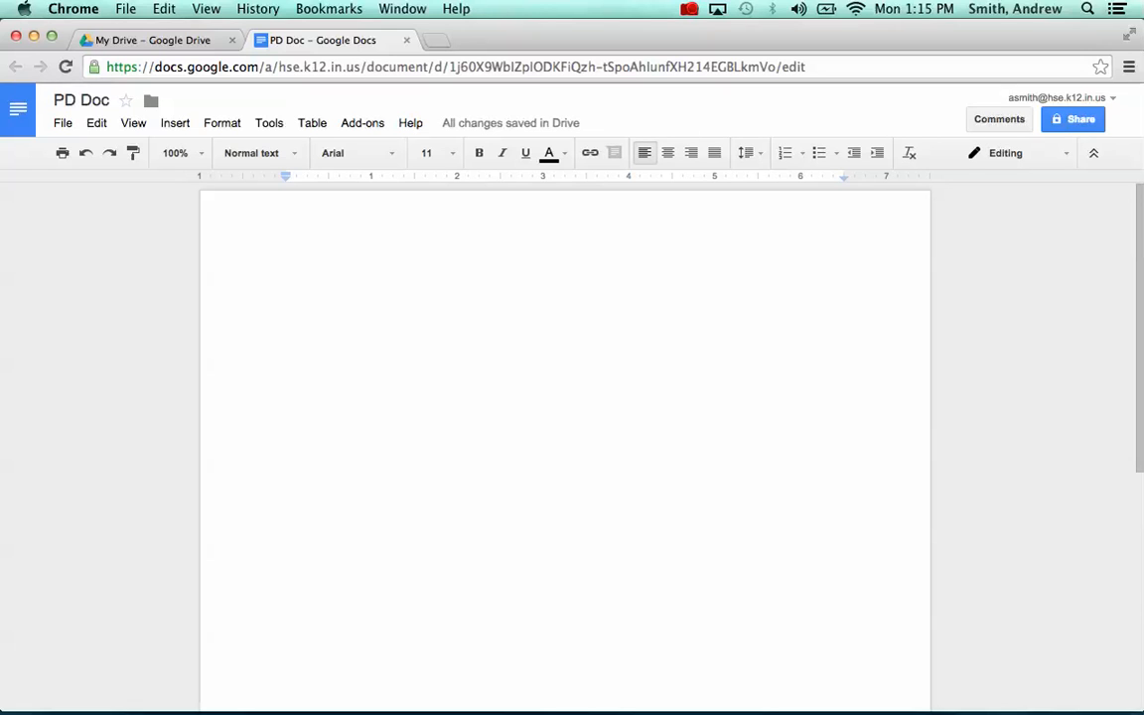
Step: Fill the document body with three lines of random placeholder text, starting with "jknavnuo oonajopiajoierj oaijioj"
type("jknavnuo oonajopiajoierj oaijioj")
key("Return")
type("[oajoajoiajjgag")
key("Return")
type("paanvoanvo[oajvoia ajoegoa oahavavald")
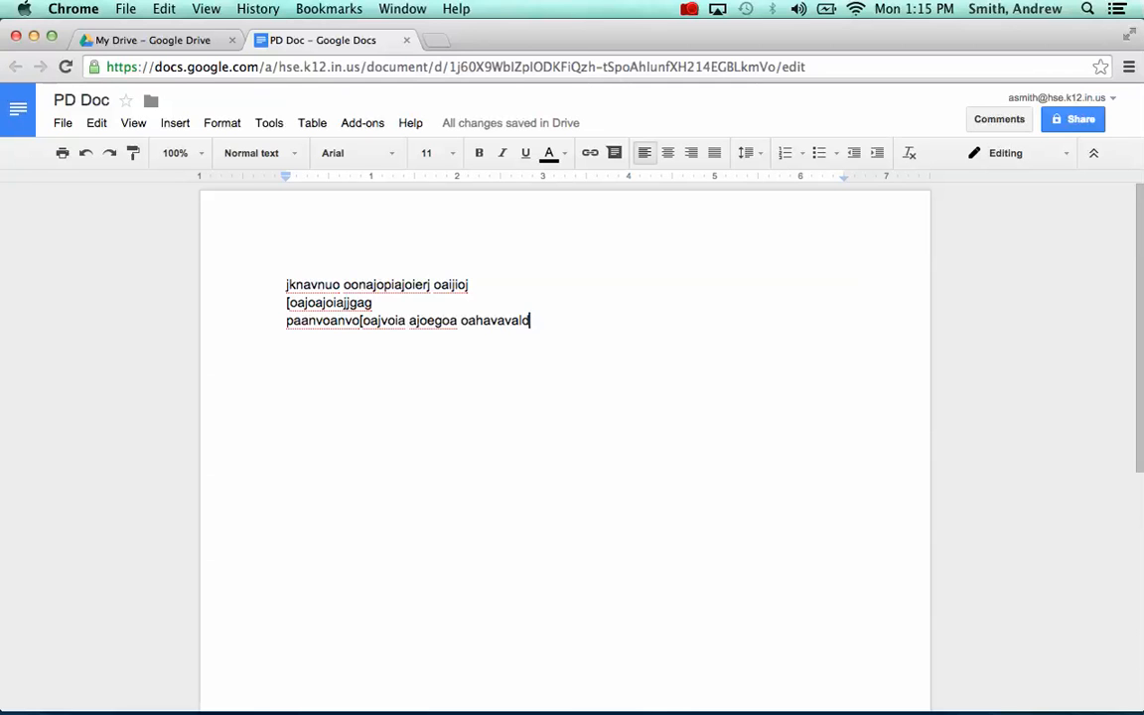
Step: Close the document and reopen PD Doc from the My Drive file list
key("super+w")
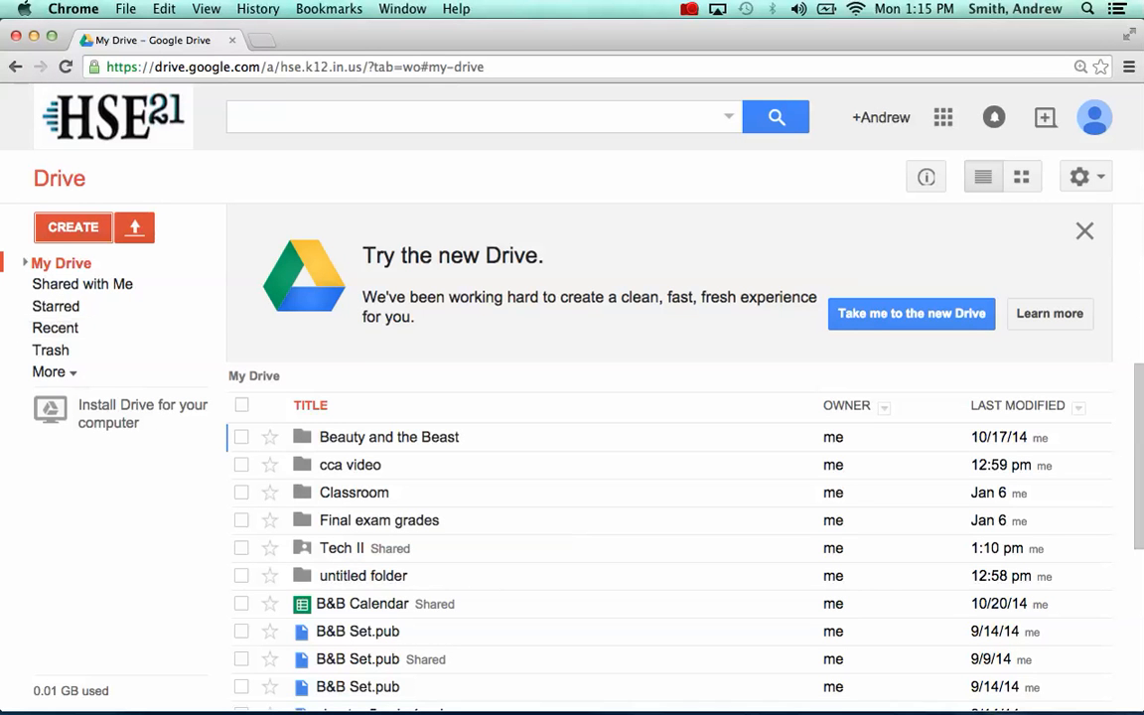
scroll(387, 442, "down", 5)
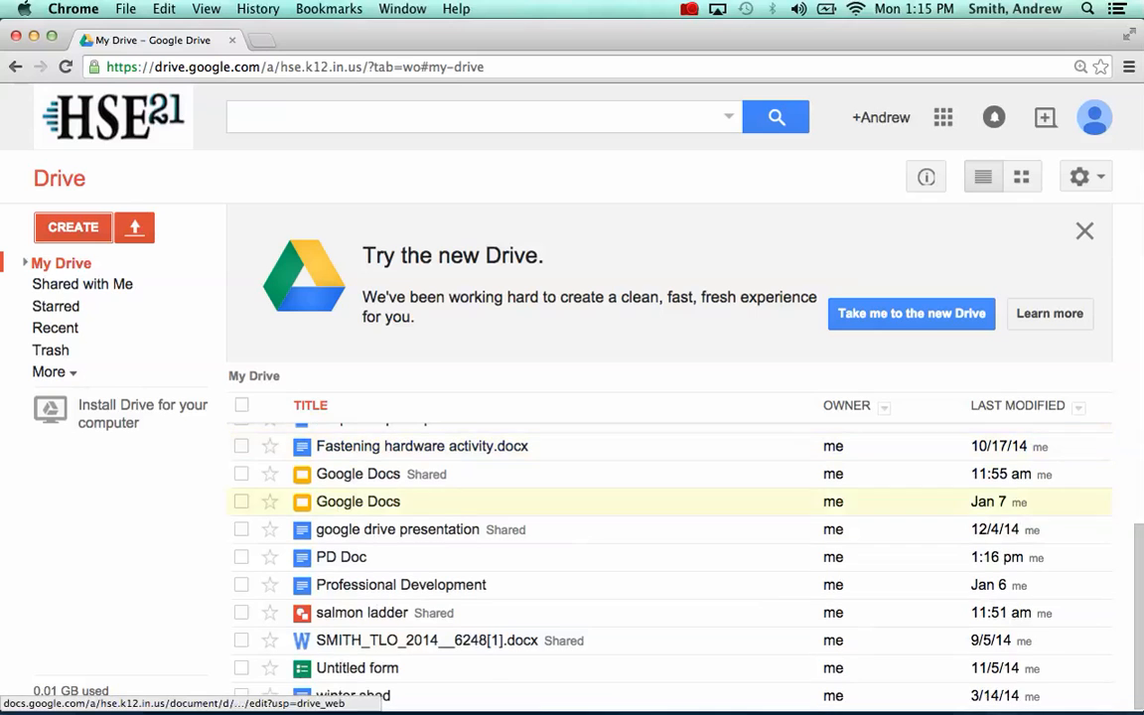
left_click(341, 557)
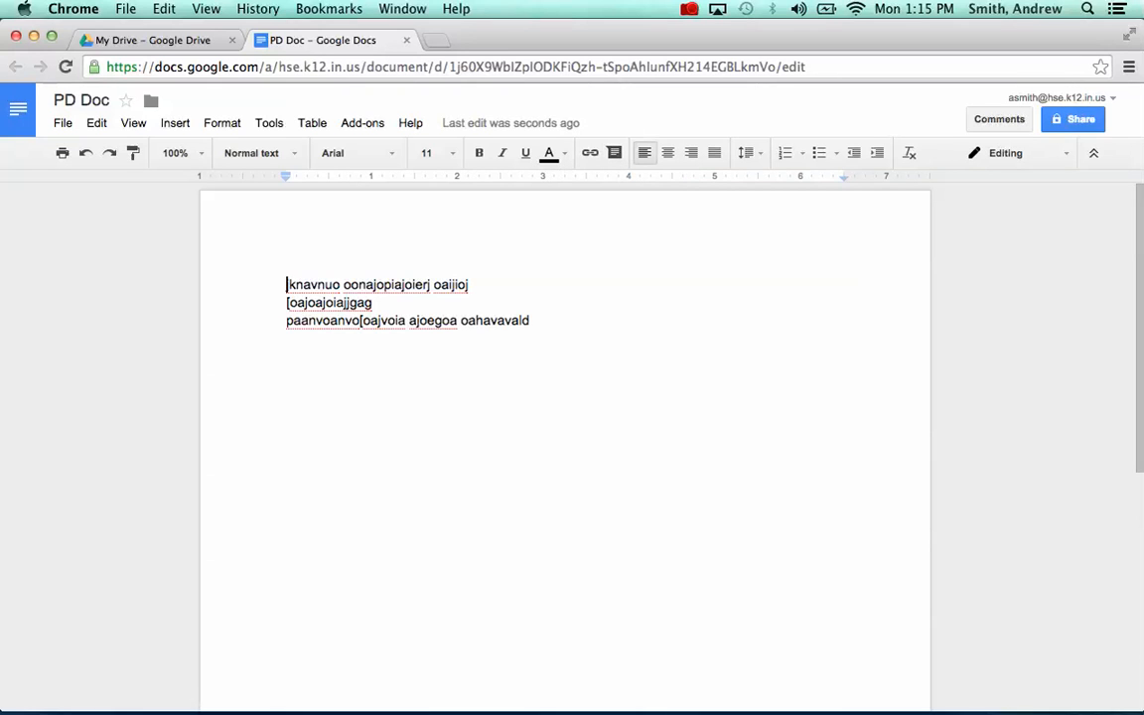
Step: Add the comment "What?" to the word on the second line of text and resolve it
left_click(374, 303)
left_click(614, 153)
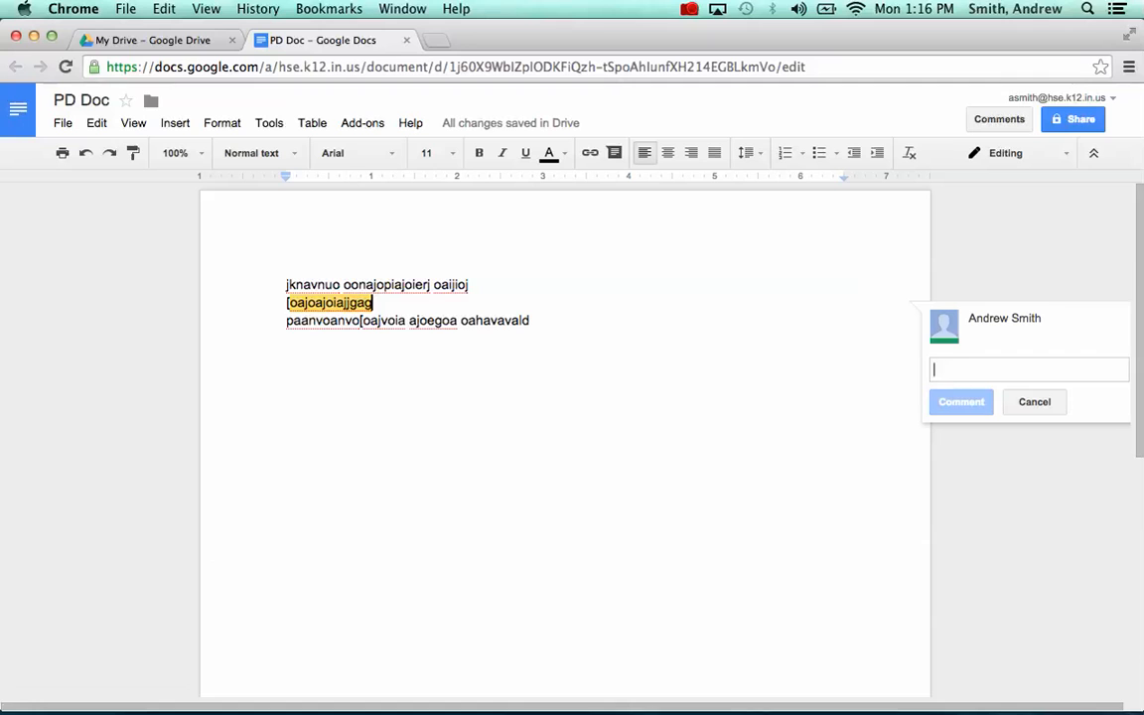
type("What?")
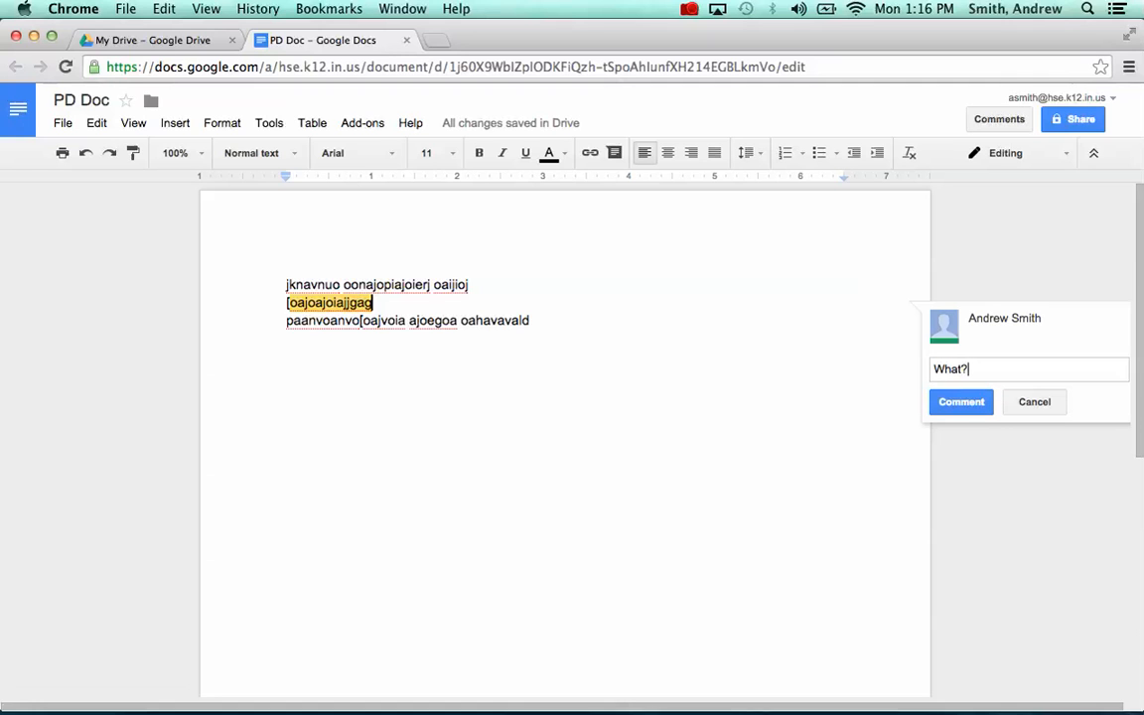
key("super+Return")
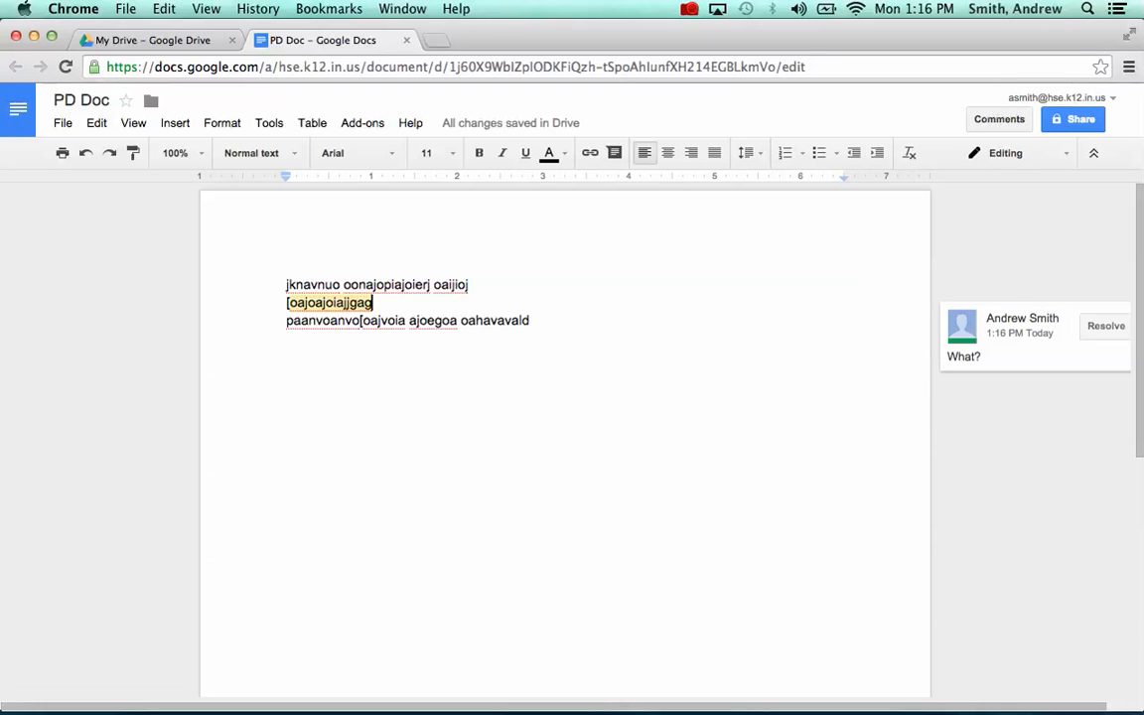
left_click(1106, 326)
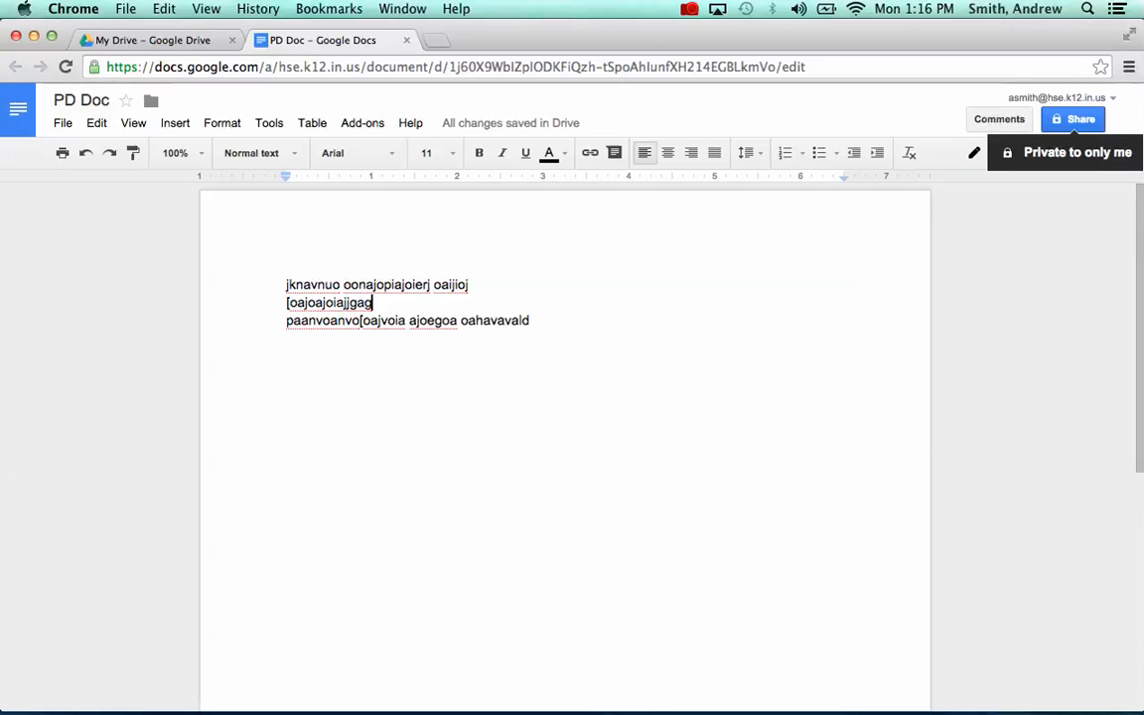
Step: Try adding a colleague in the document's sharing settings, setting their access to Can comment and finally to Can view
left_click(1073, 119)
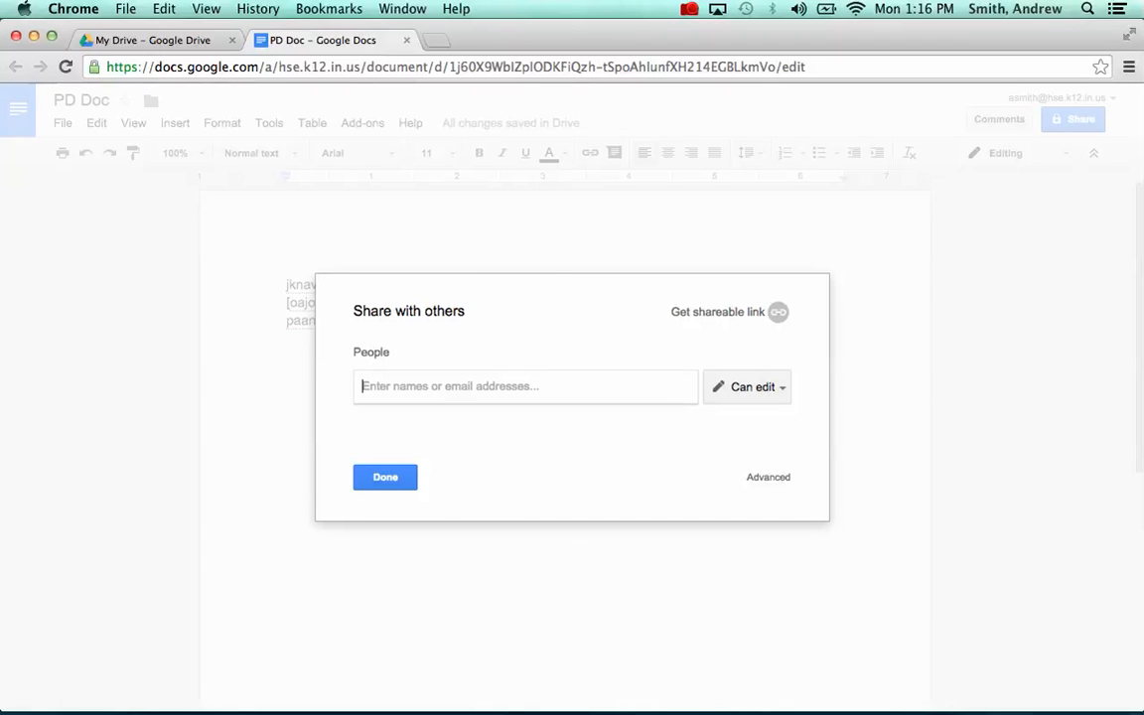
type("mr")
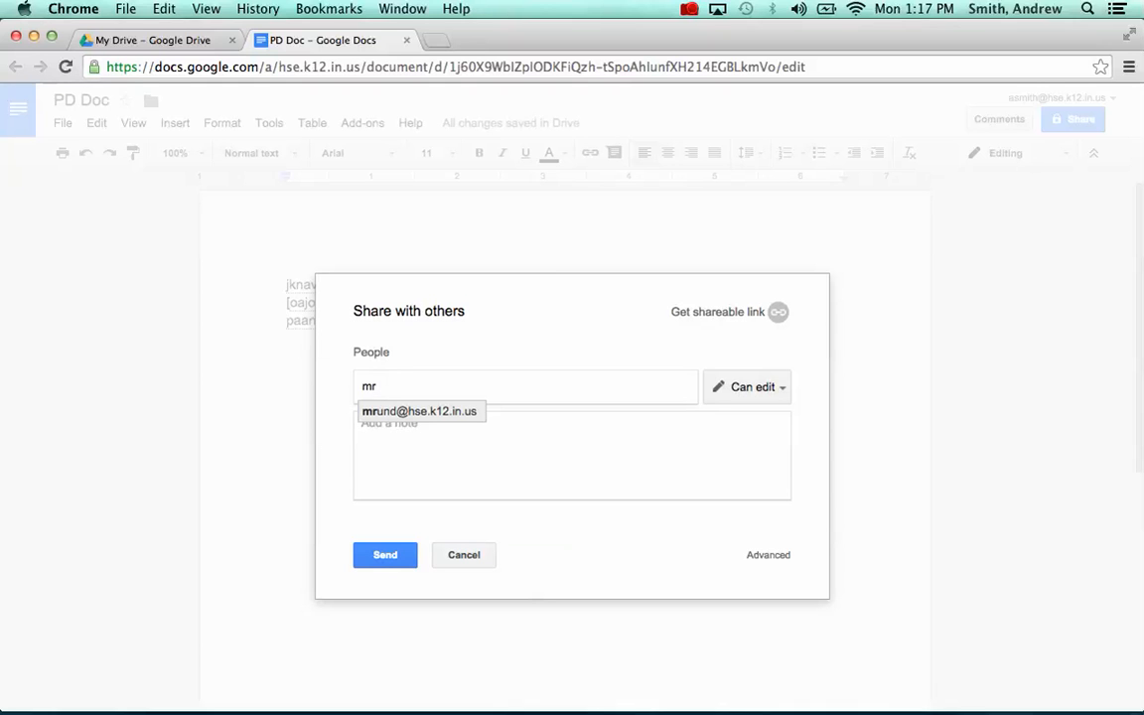
key("Return")
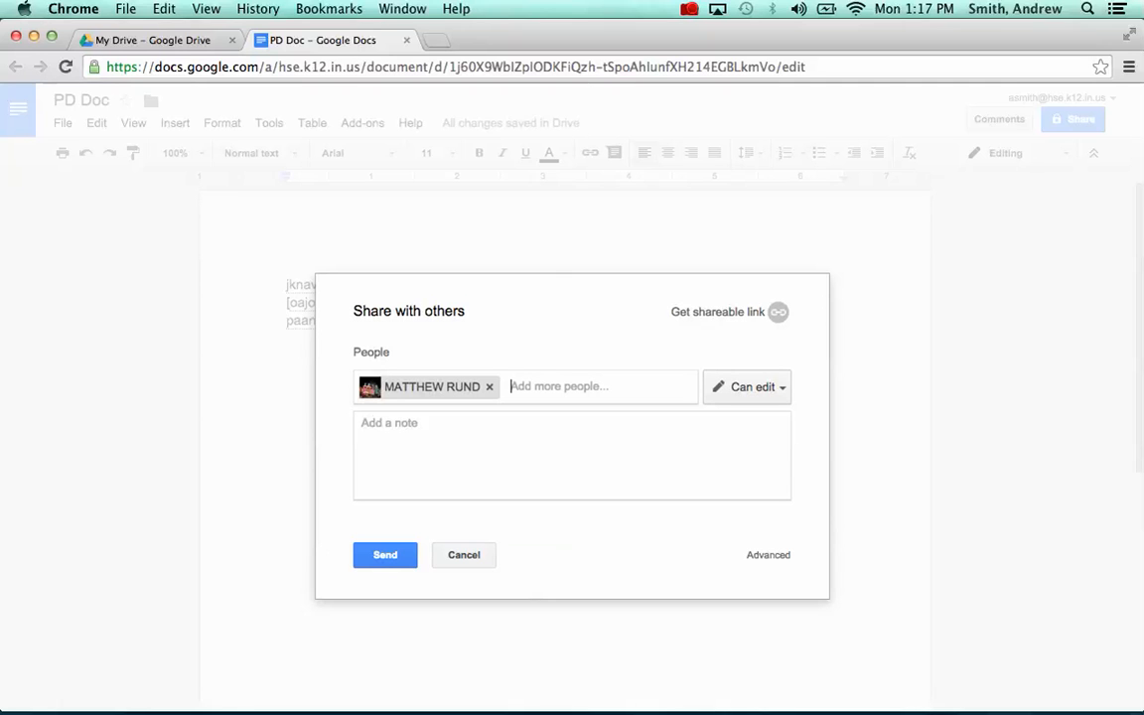
left_click(748, 388)
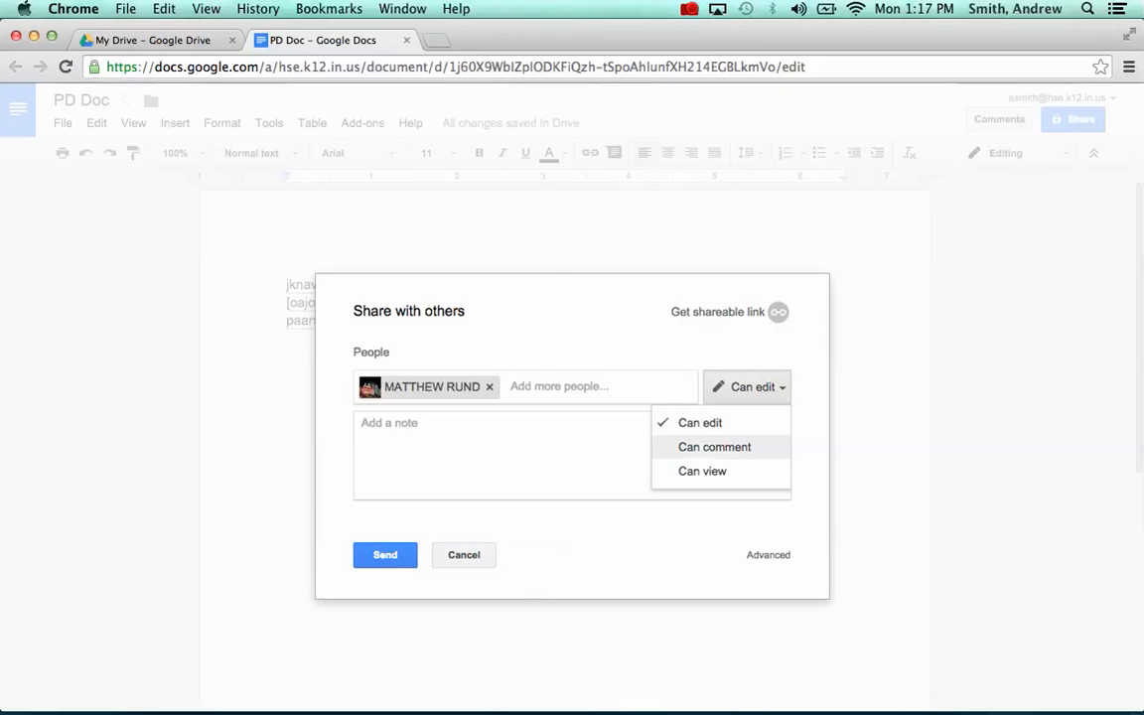
left_click(715, 447)
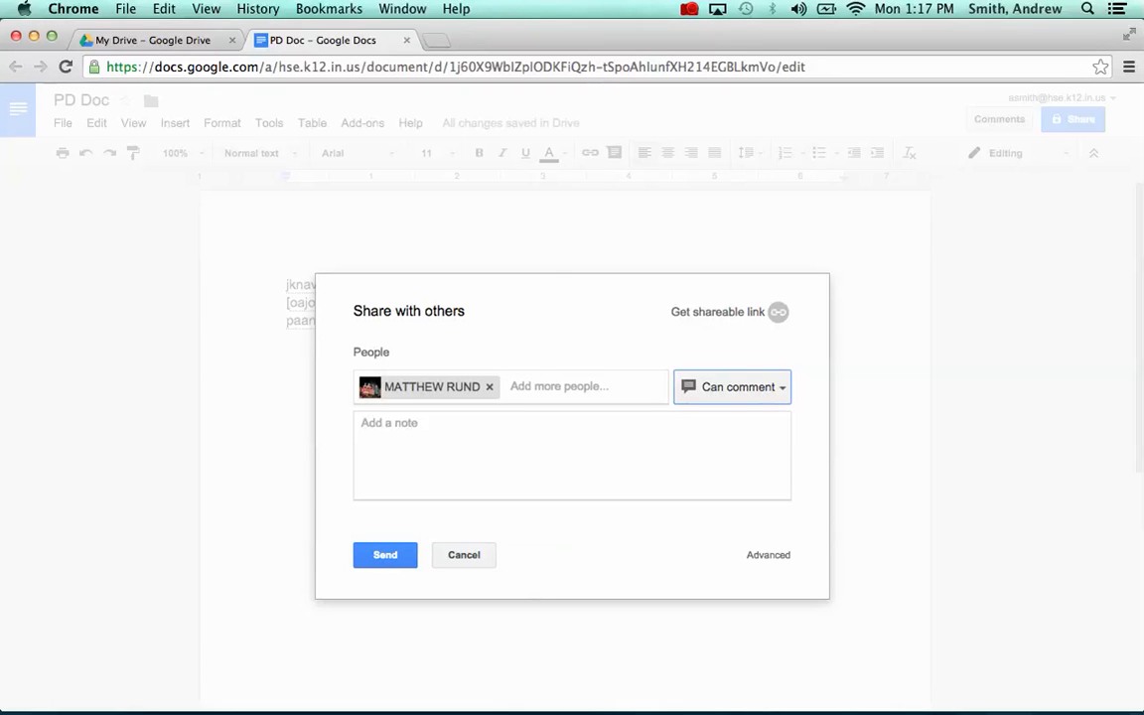
left_click(740, 388)
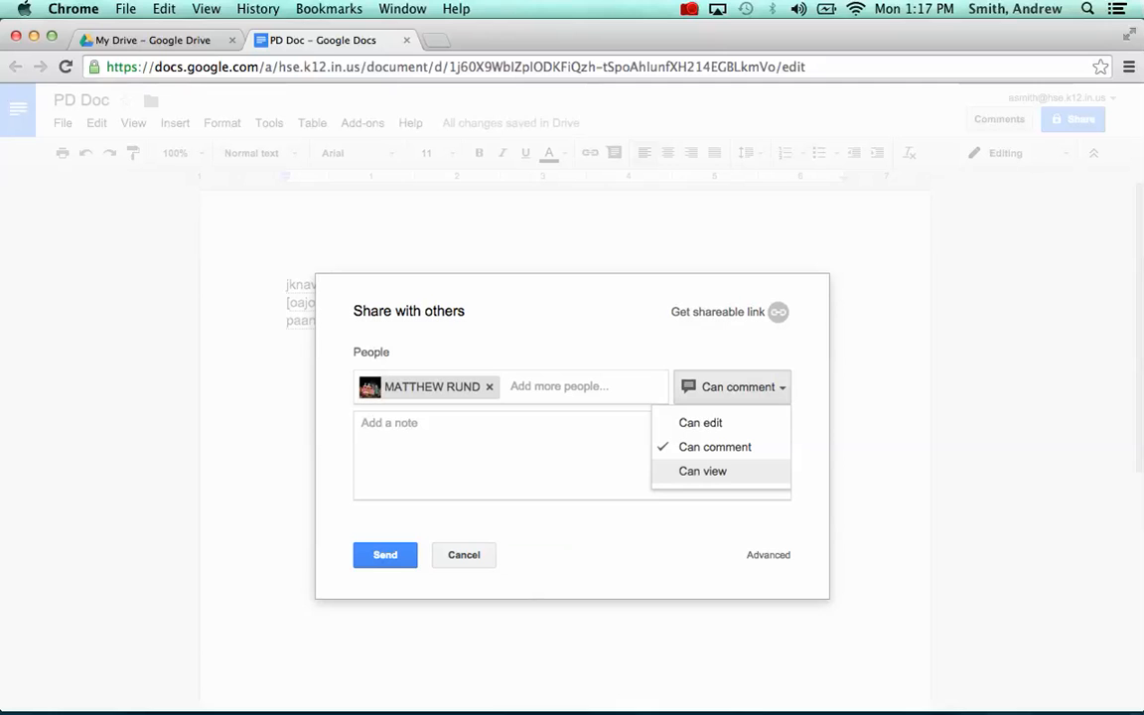
left_click(702, 471)
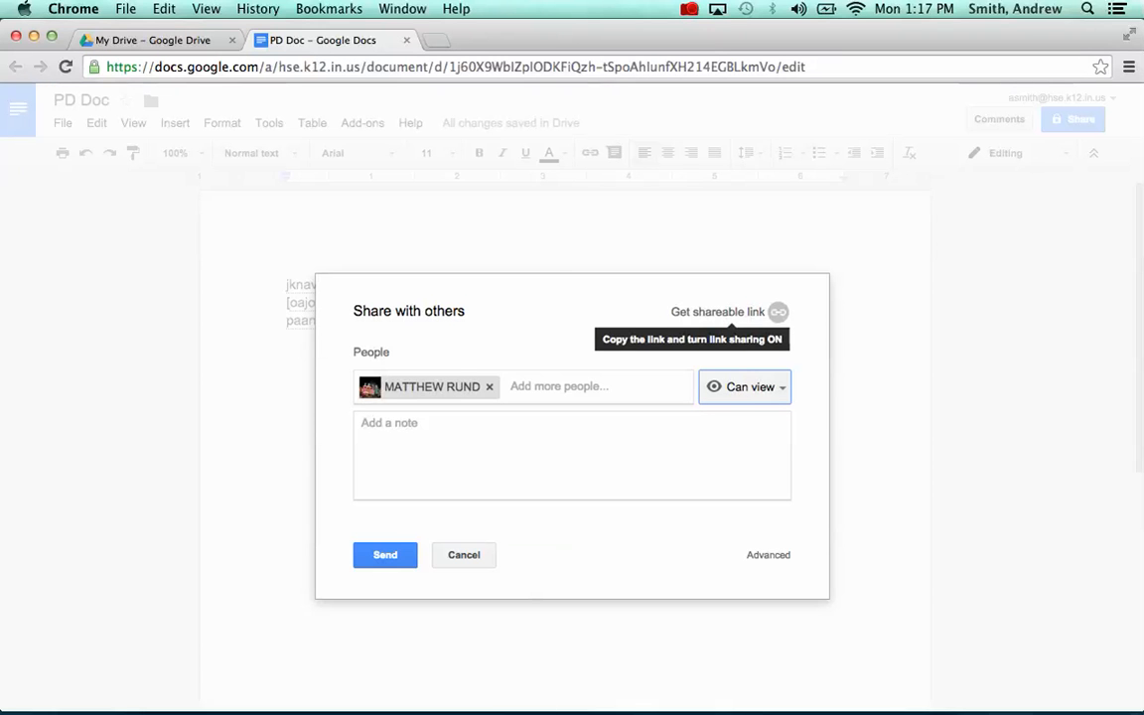
Step: Turn on the document's shareable link and close the sharing settings without sending the invitation
left_click(777, 312)
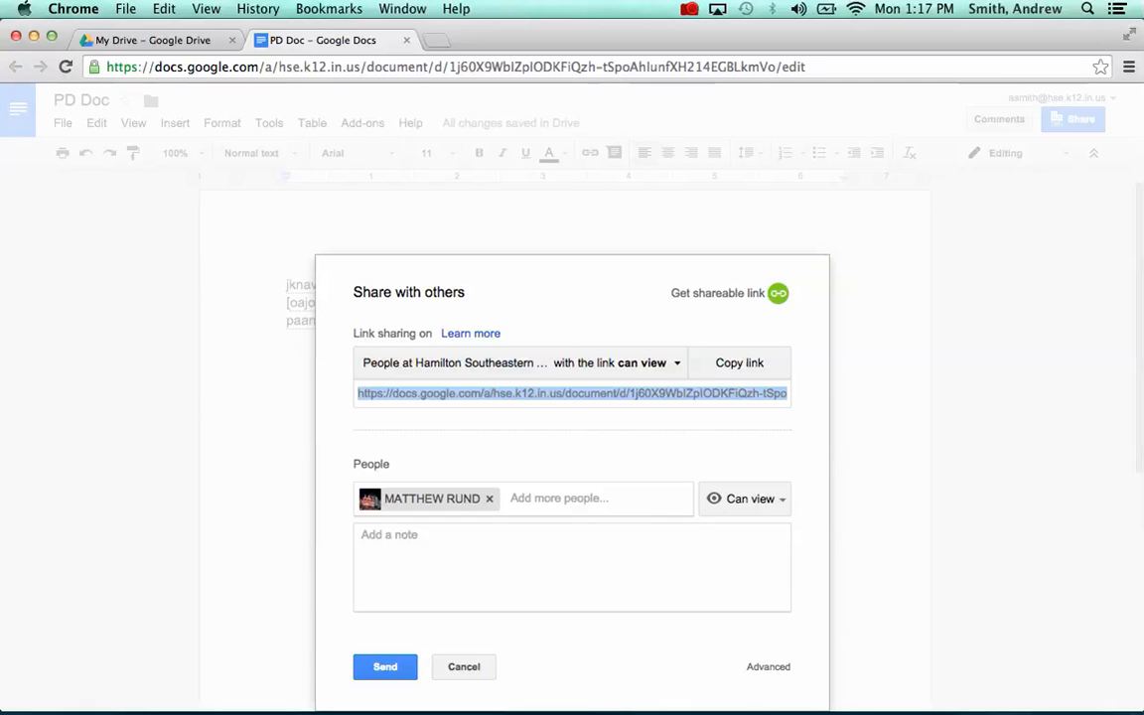
left_click(464, 667)
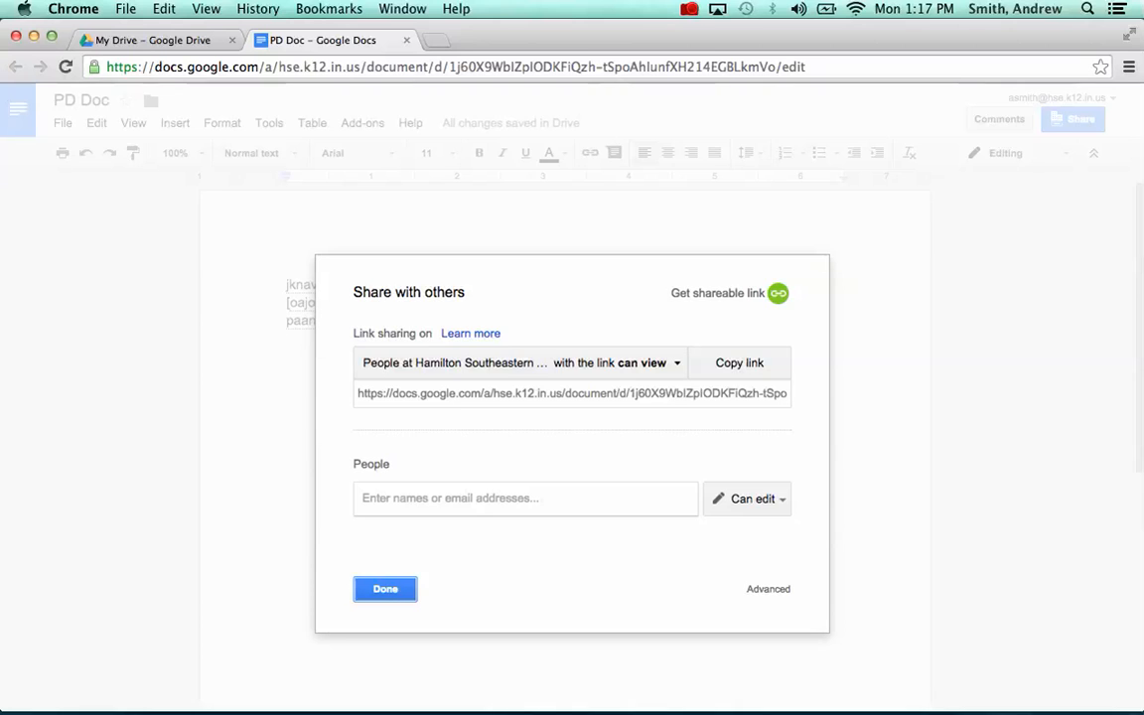
key("Return")
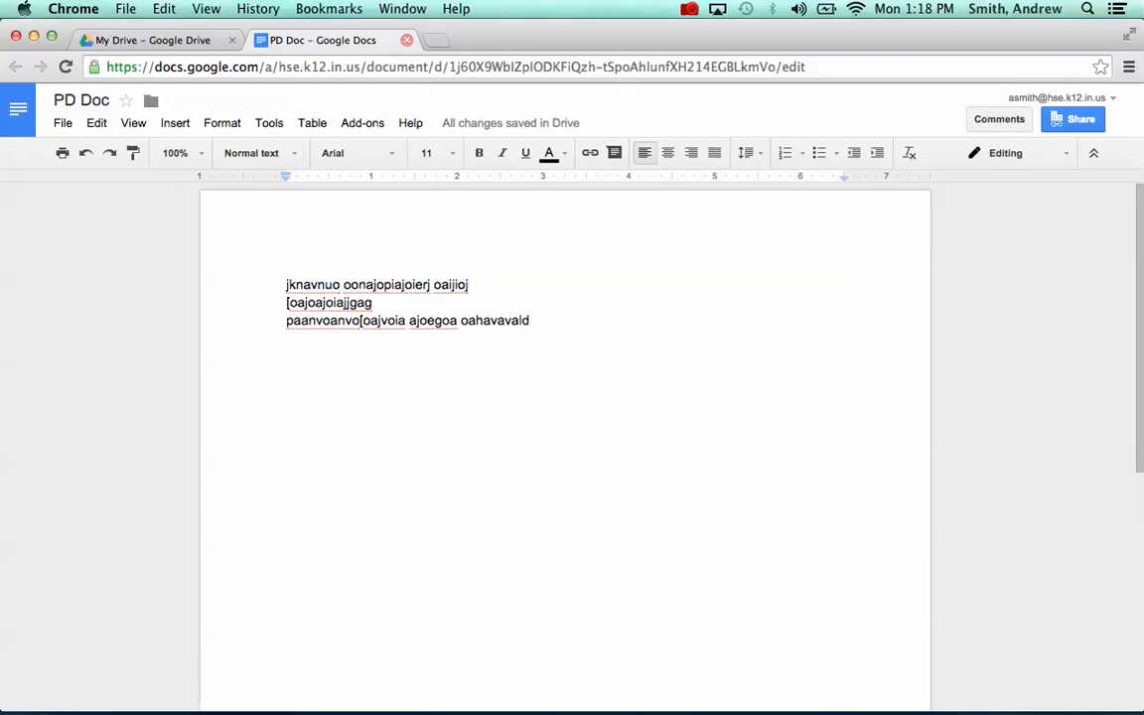
Step: Close the document and show My Drive in grid view to browse the file thumbnails down to PD Doc
left_click(406, 40)
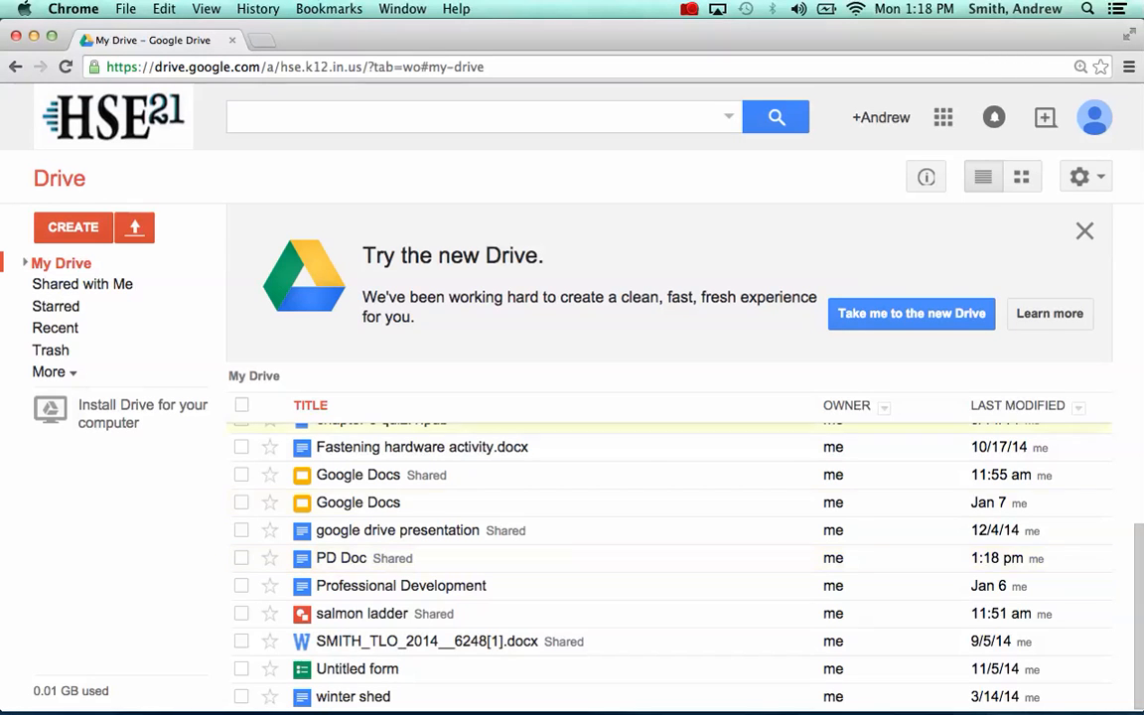
scroll(596, 556, "up", 4)
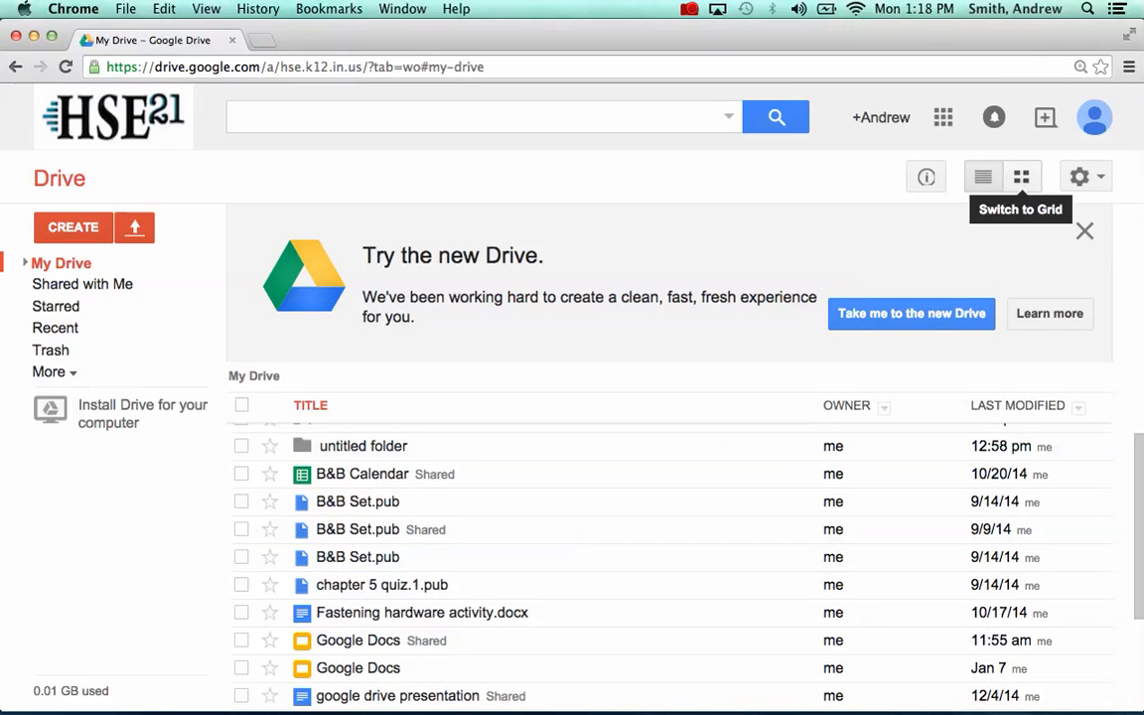
left_click(1021, 176)
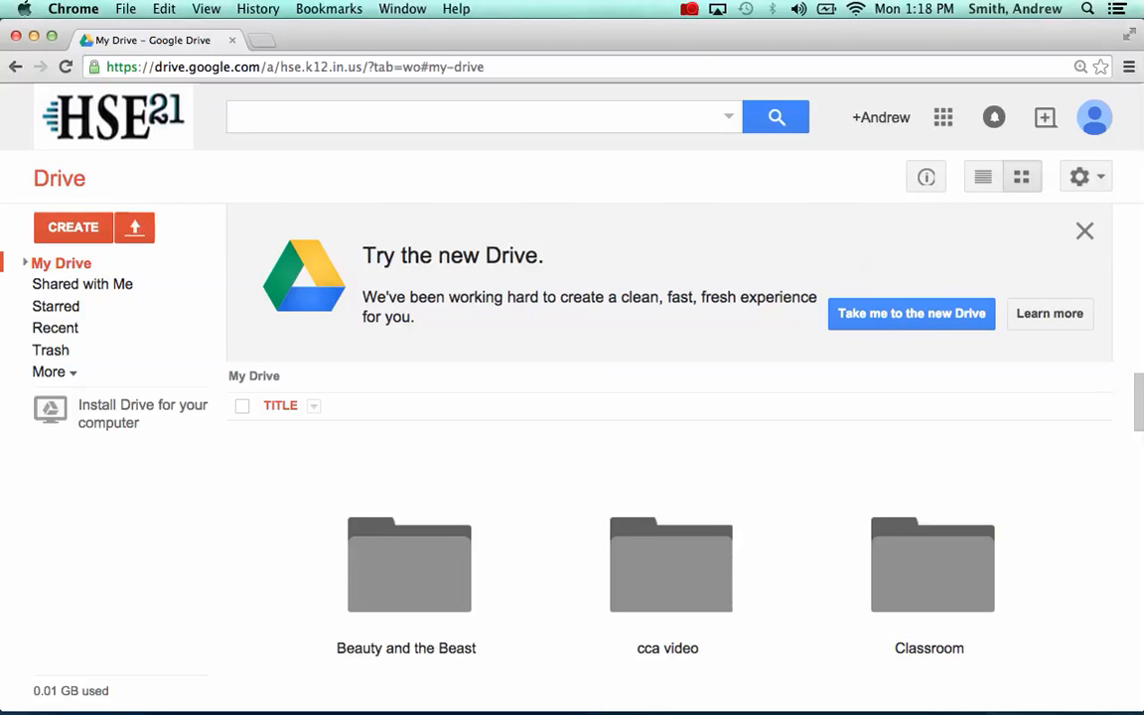
scroll(933, 576, "down", 4)
scroll(934, 577, "down", 4)
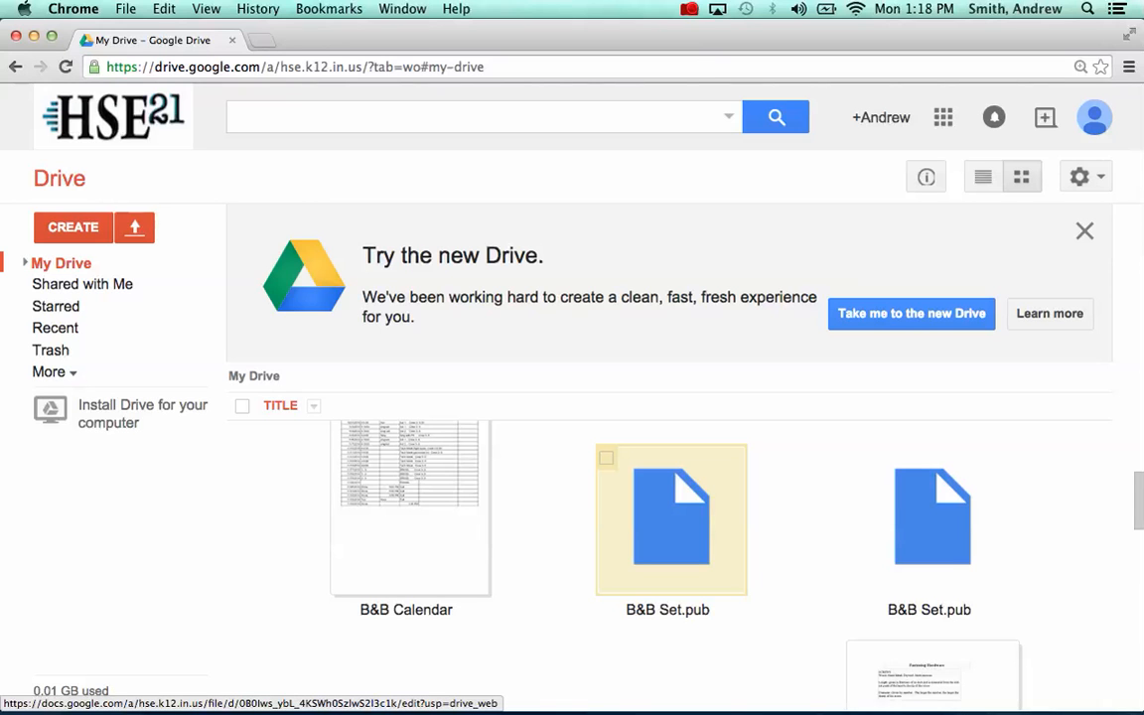
scroll(671, 527, "down", 6)
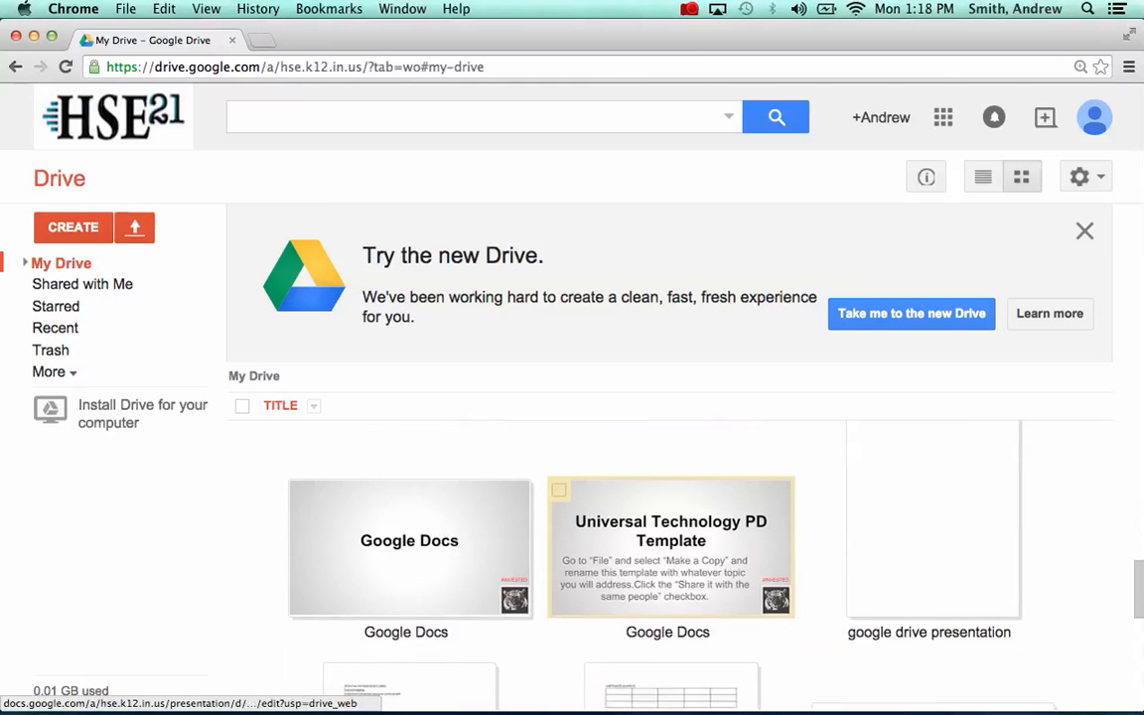
scroll(646, 517, "down", 1)
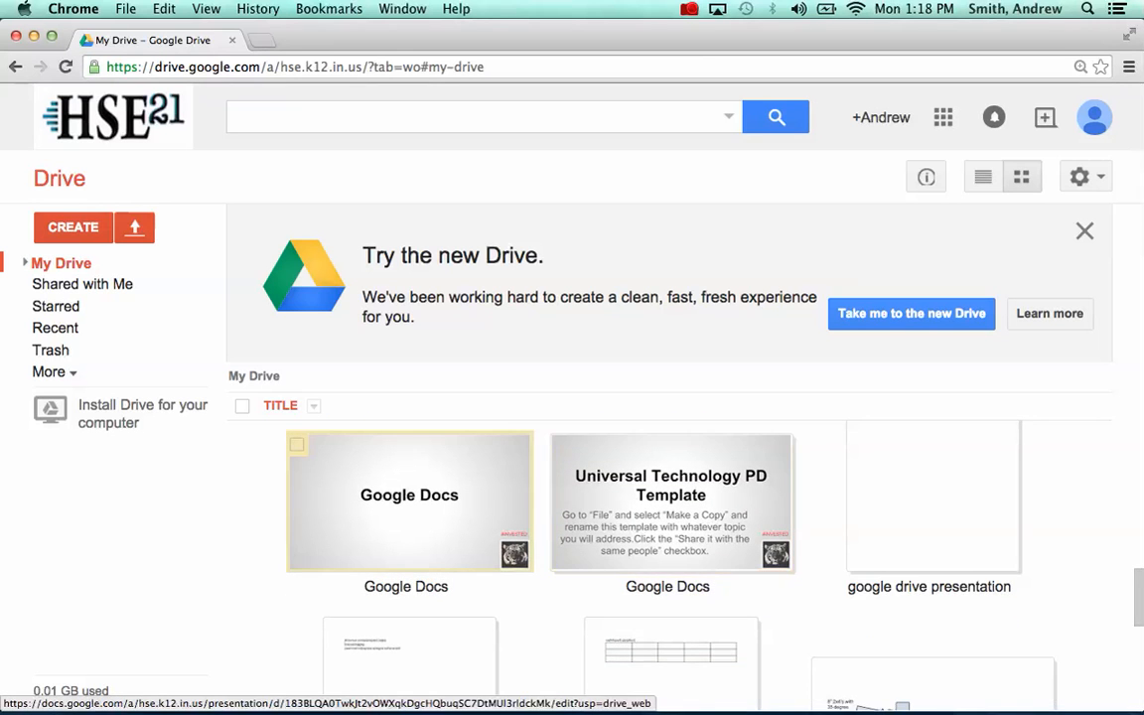
scroll(671, 527, "down", 5)
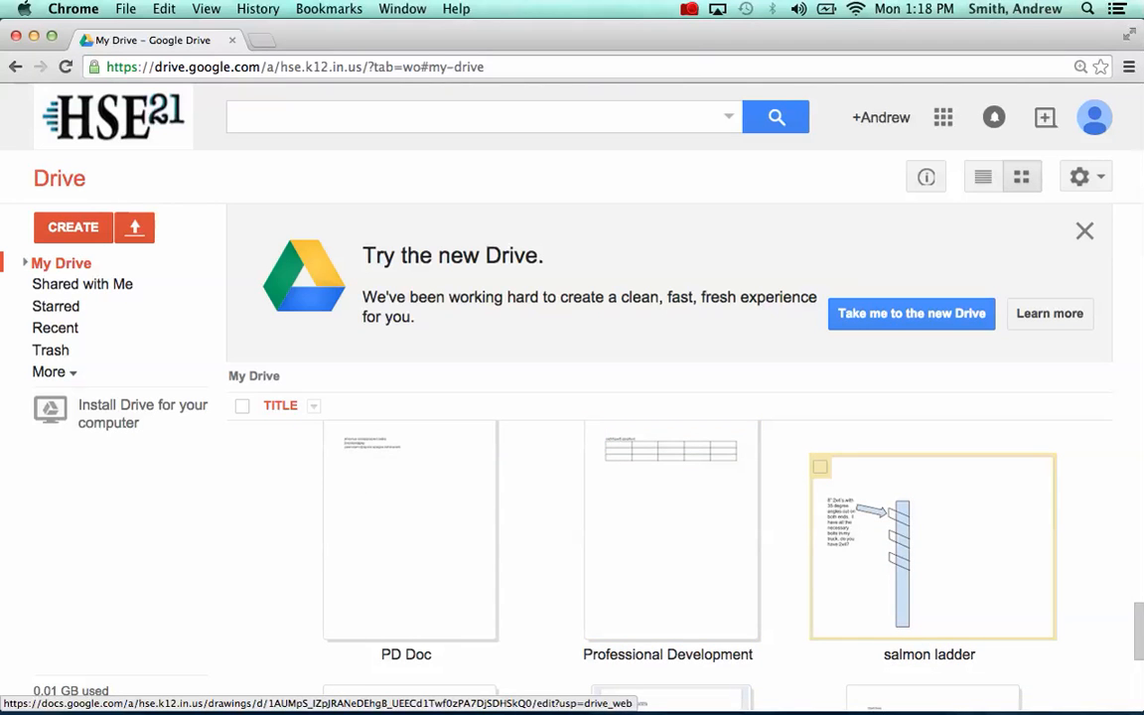
Step: Look through the remaining file thumbnails at the end of My Drive and return it to list view
scroll(672, 596, "down", 3)
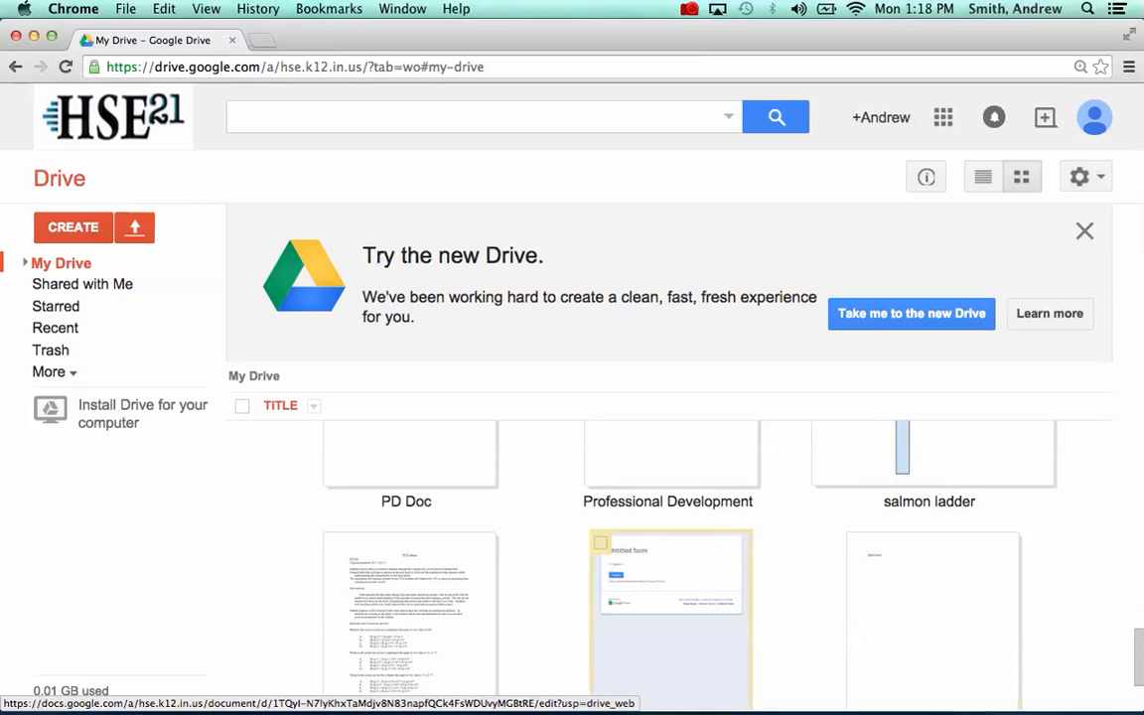
scroll(672, 556, "down", 3)
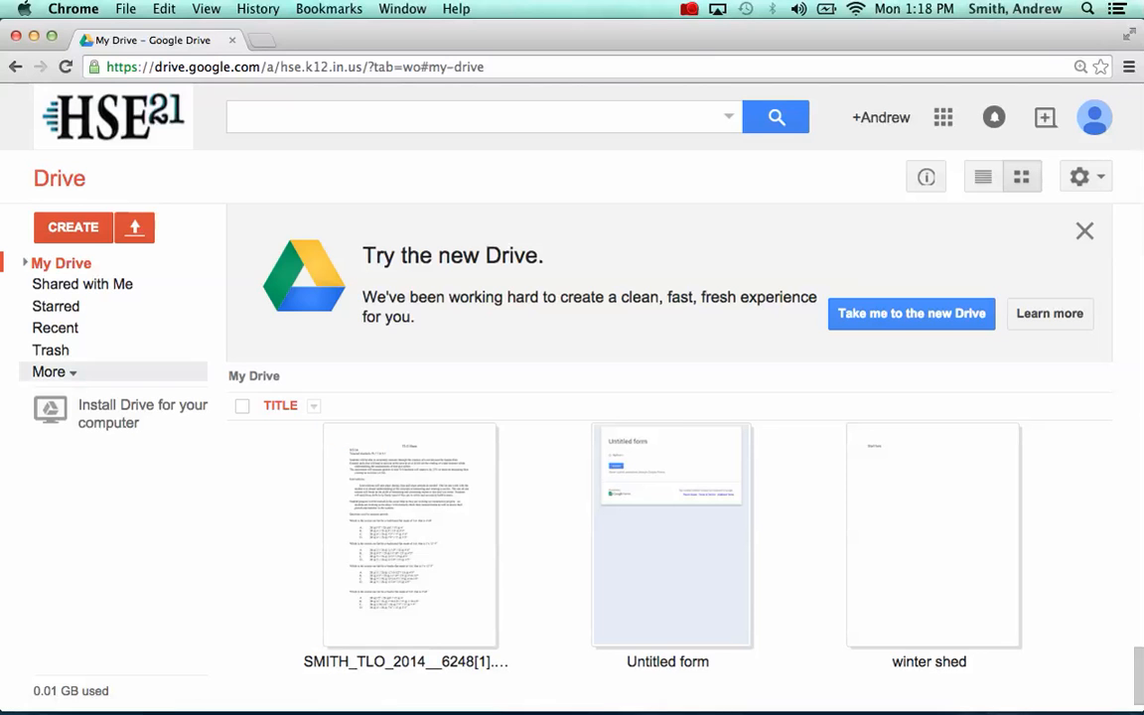
left_click(983, 177)
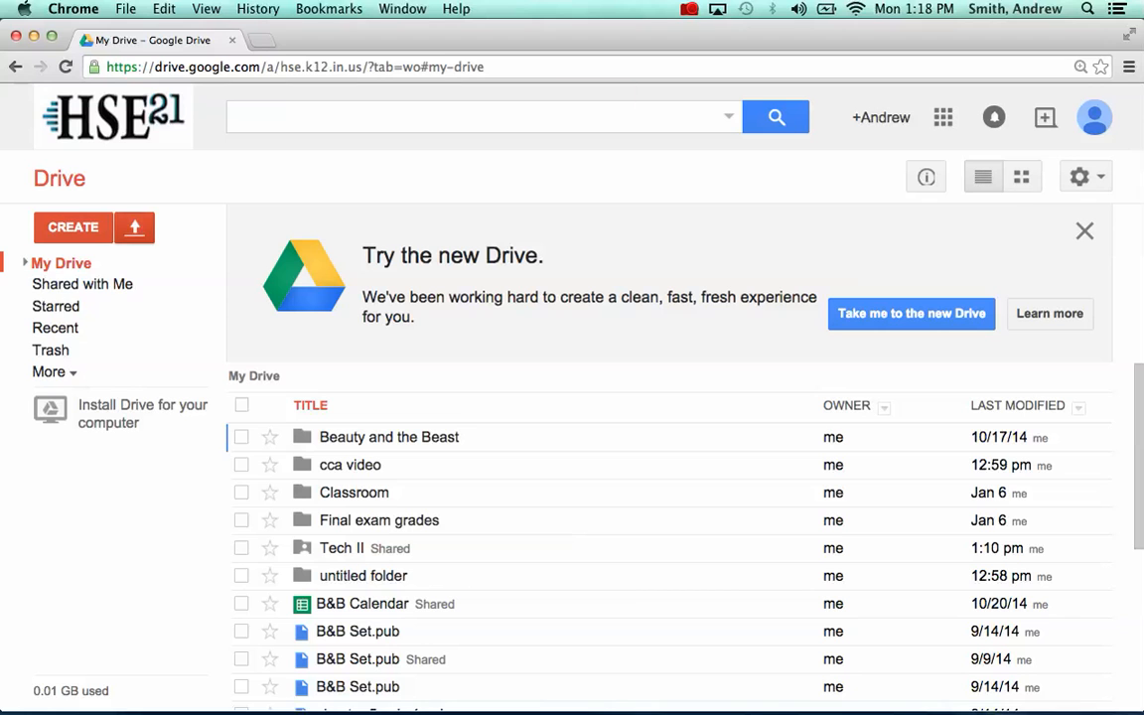
Step: Upload the Word file Chapter 5 quiz from the computer's Documents folder to My Drive and dismiss the upload summary
left_click(135, 227)
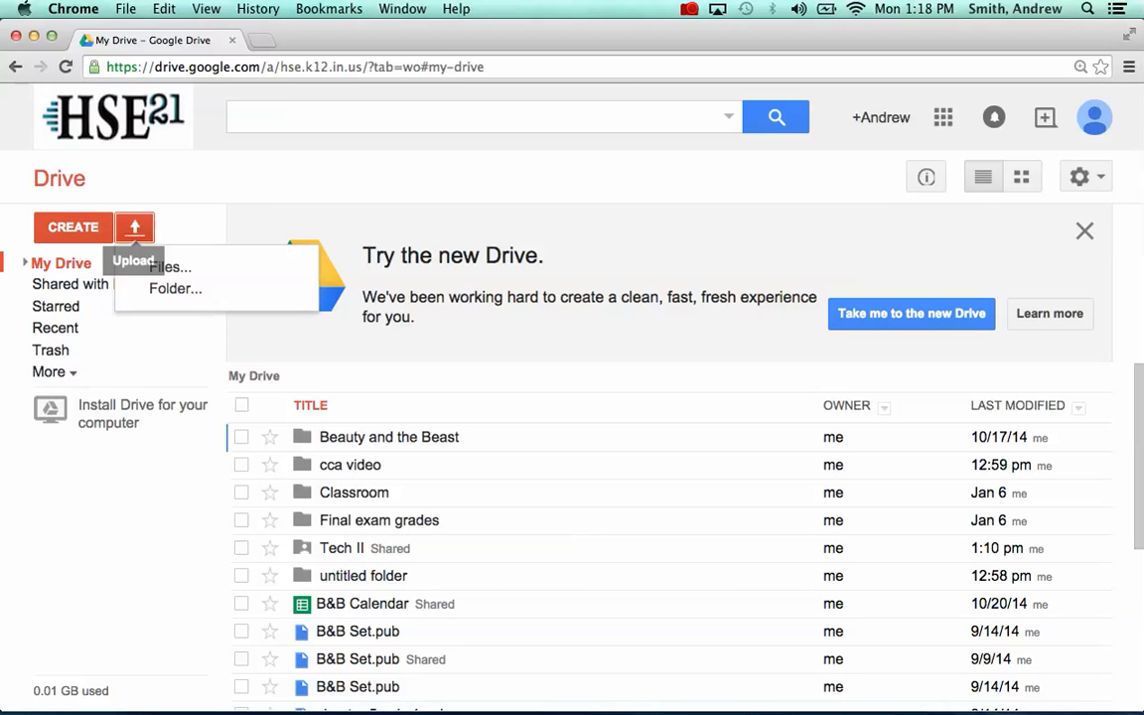
left_click(170, 266)
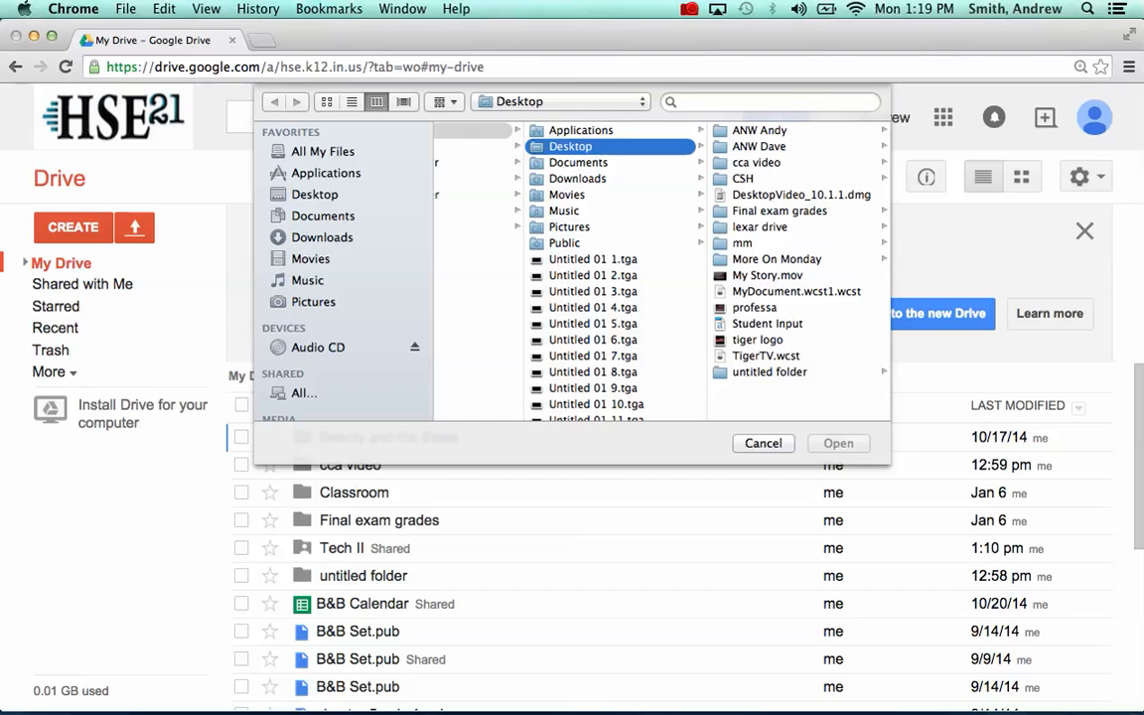
left_click(578, 163)
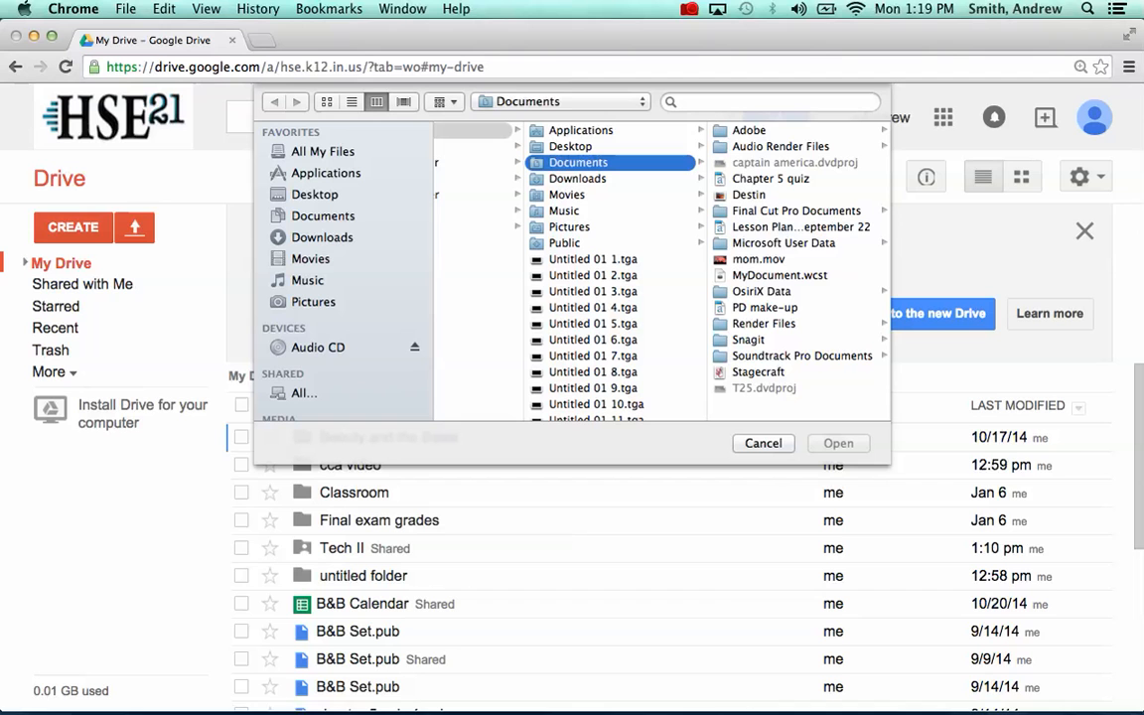
left_click(771, 179)
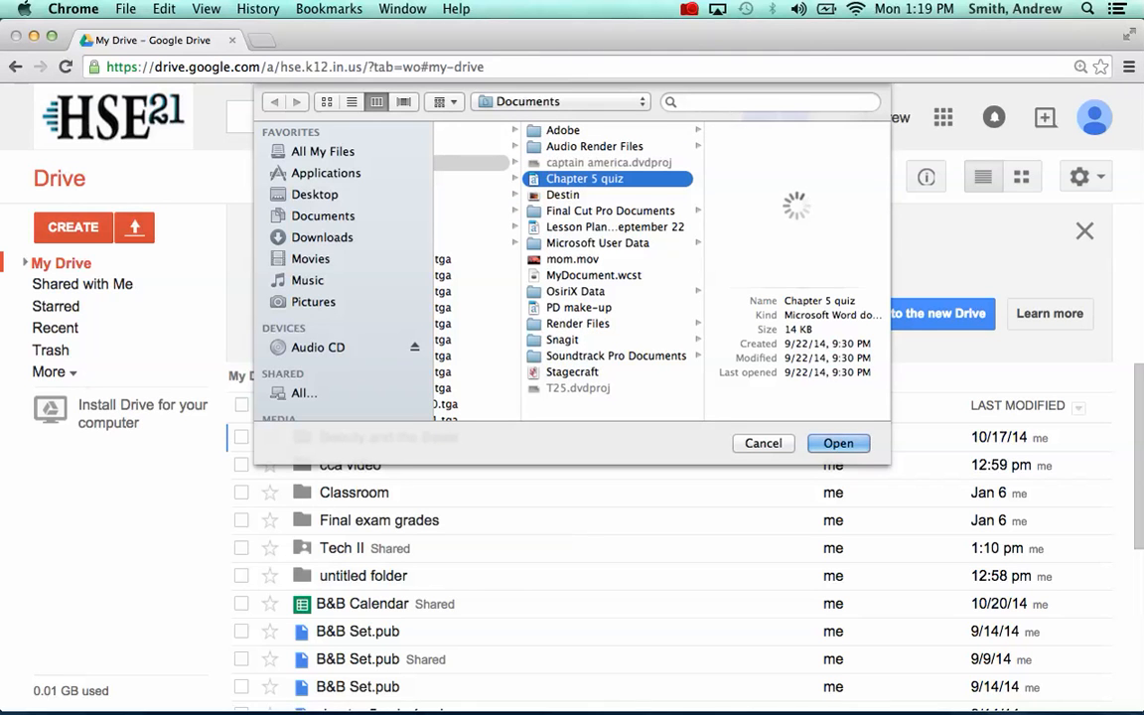
key("Return")
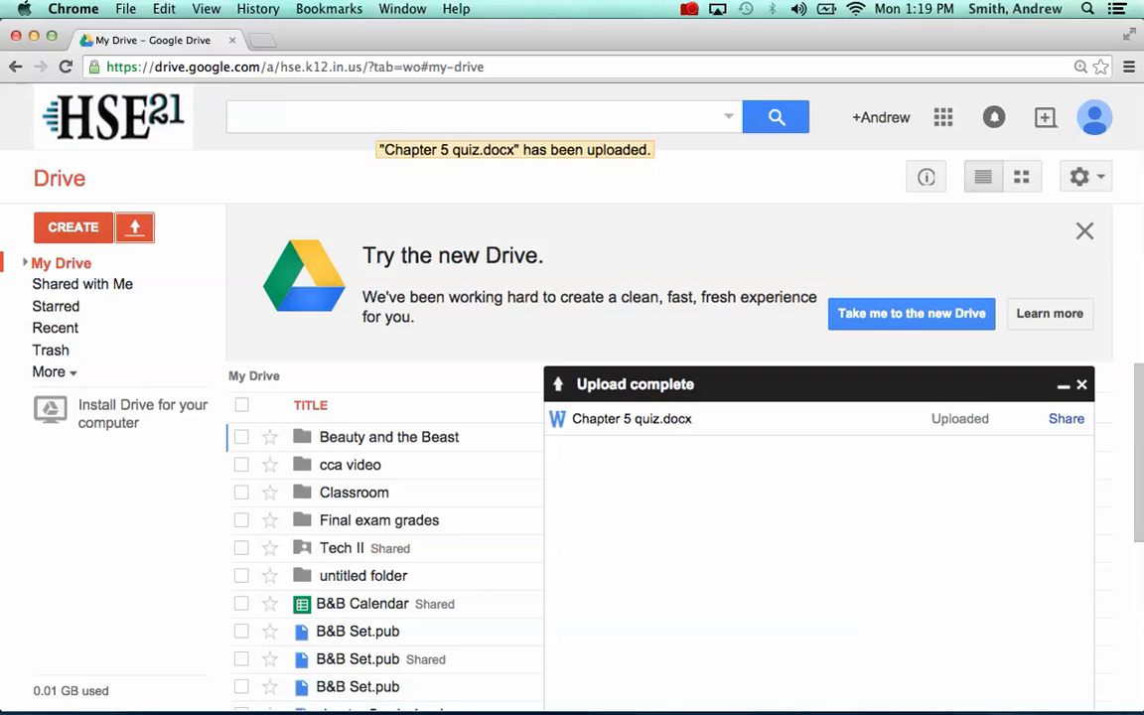
left_click(1082, 384)
Step: Find the uploaded Chapter 5 quiz.docx in My Drive and move it into the Tech 1 Period 1 folder inside Classroom
scroll(381, 551, "down", 5)
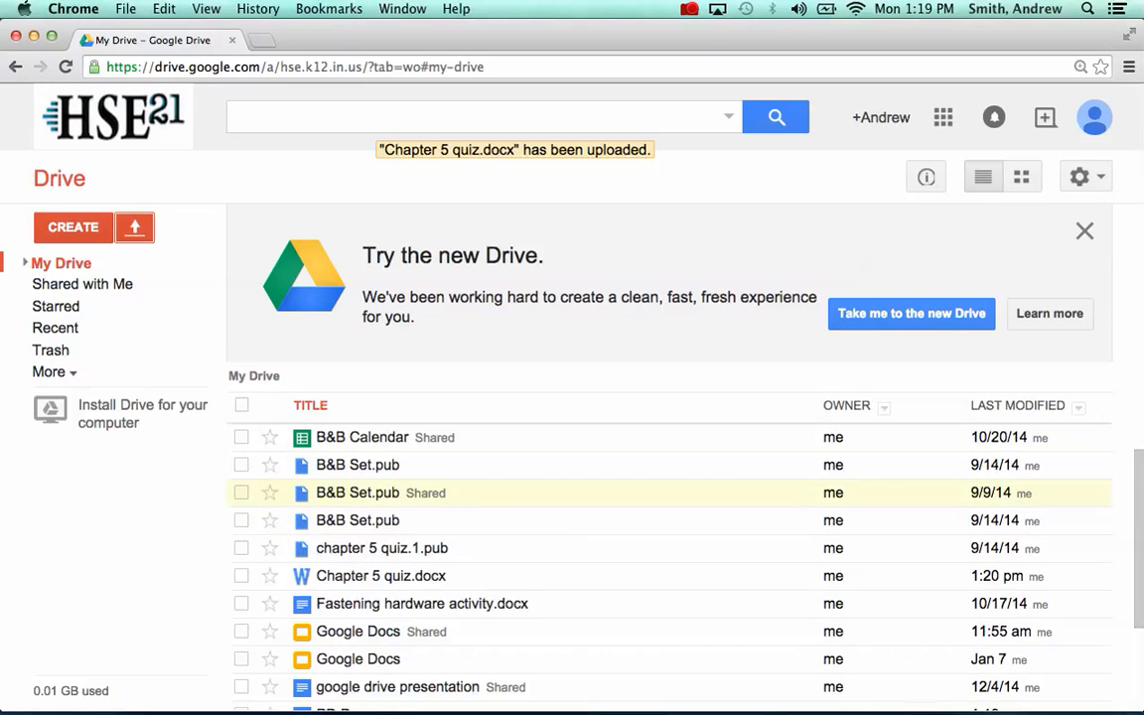
scroll(380, 551, "up", 1)
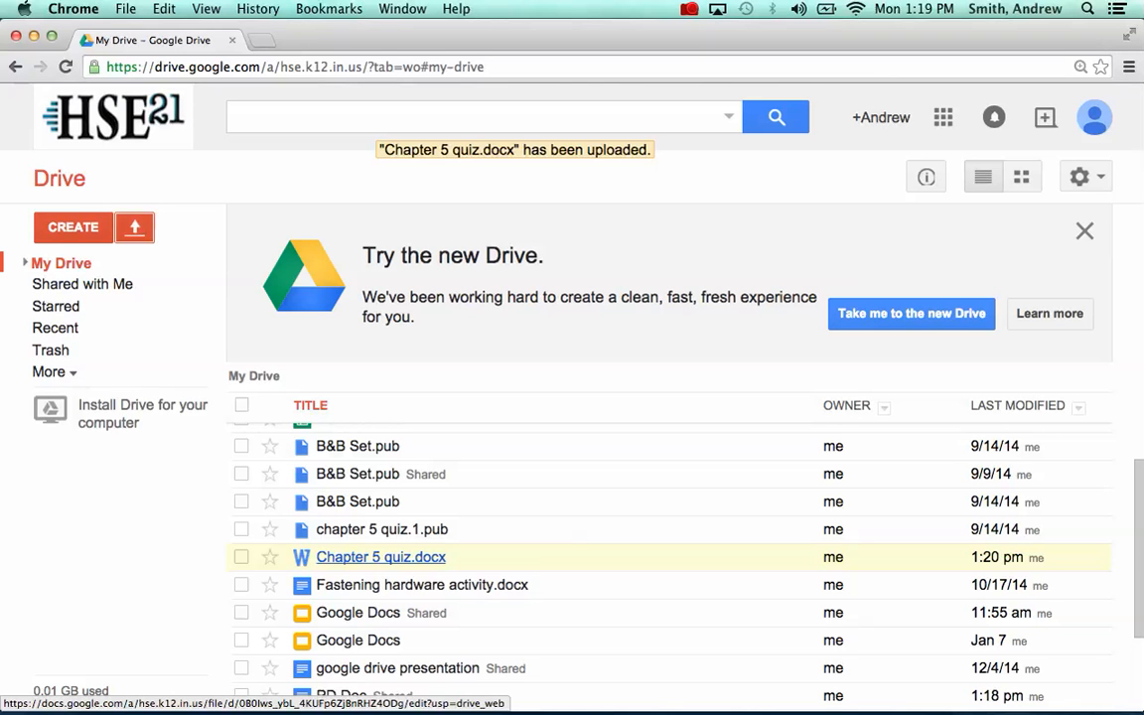
scroll(378, 553, "up", 4)
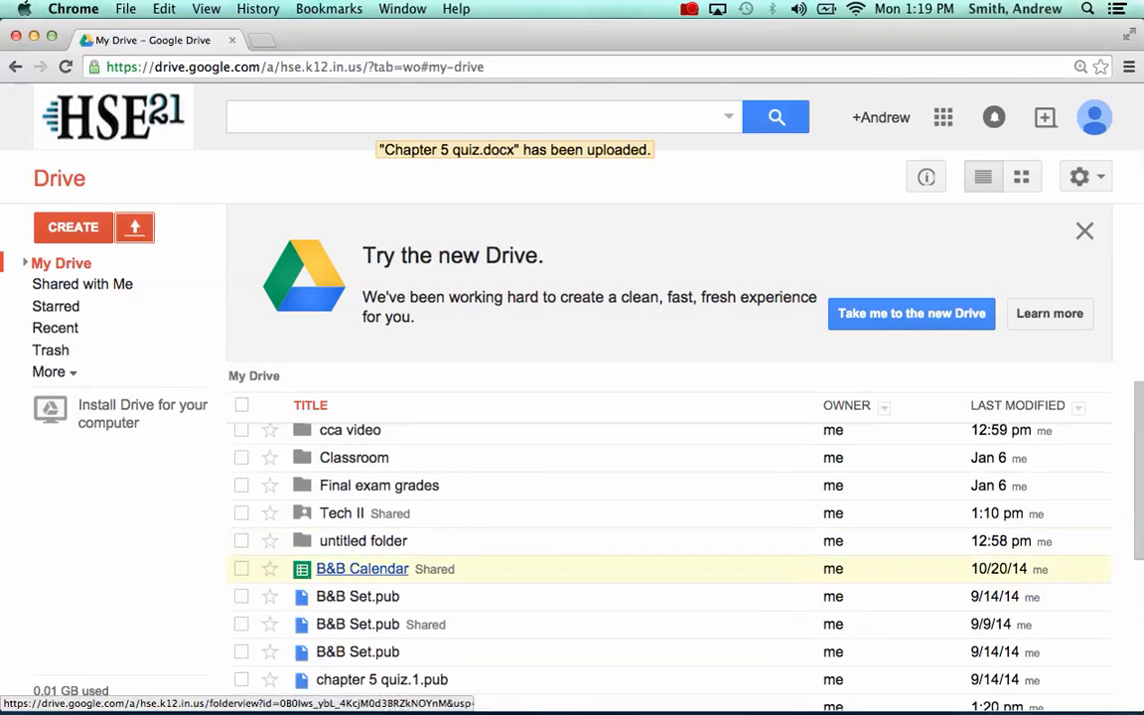
scroll(363, 549, "down", 5)
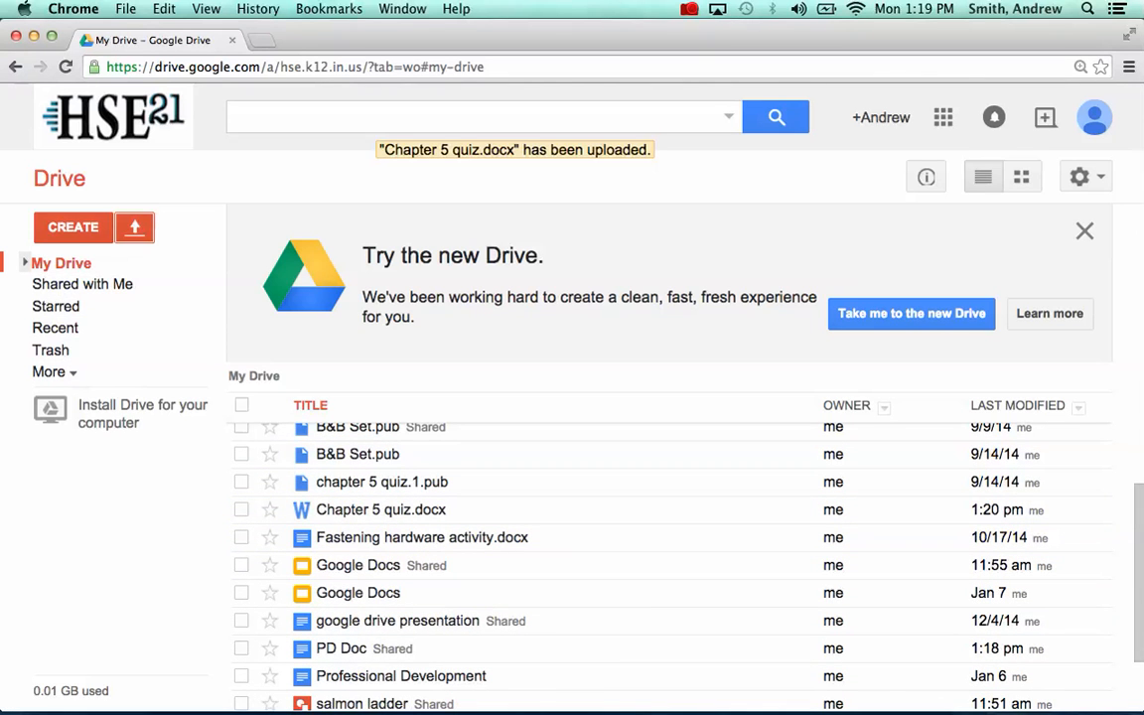
left_click(25, 263)
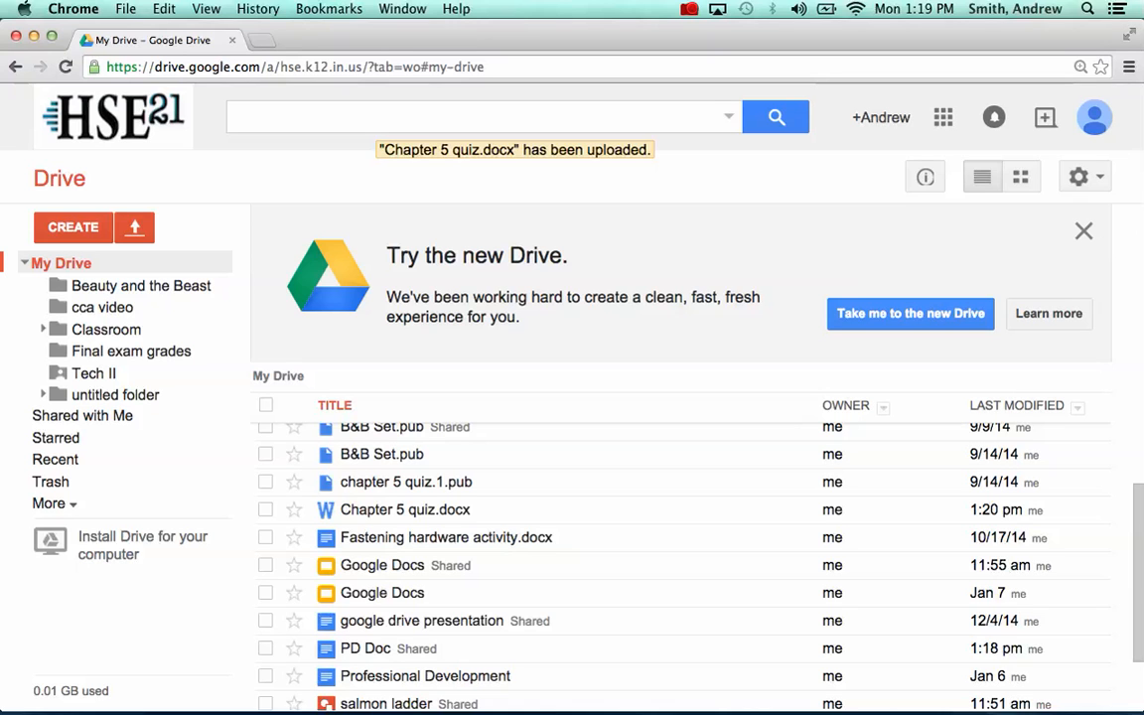
left_click(42, 329)
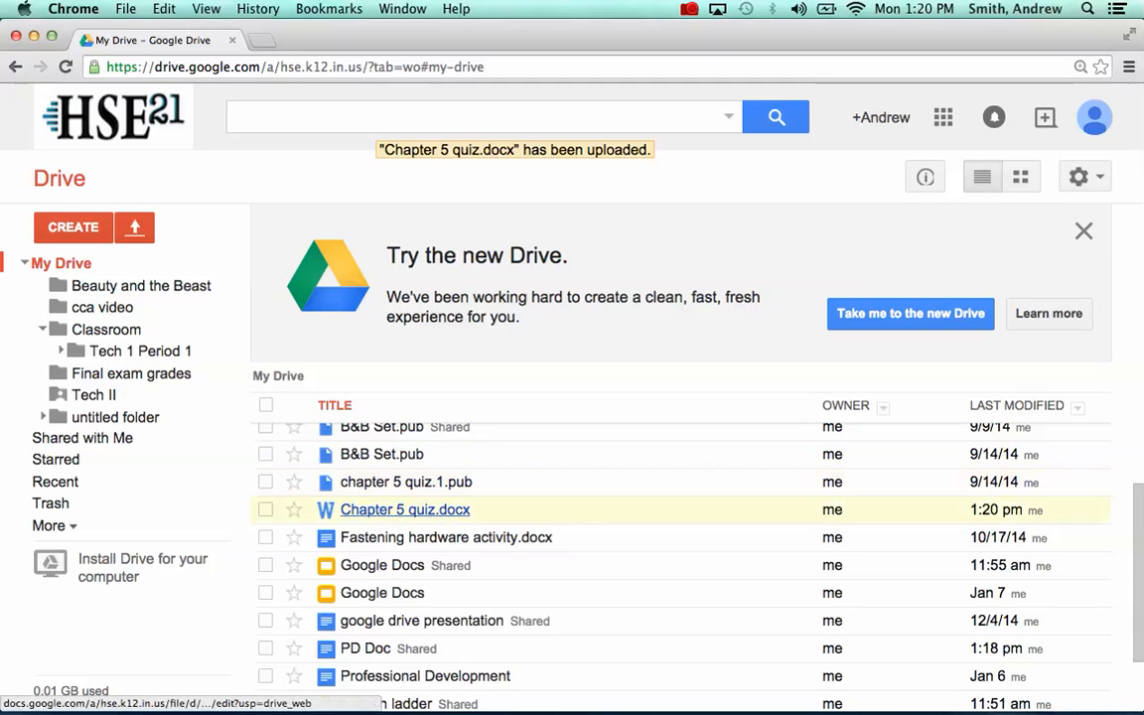
left_click_drag(392, 510, 75, 351)
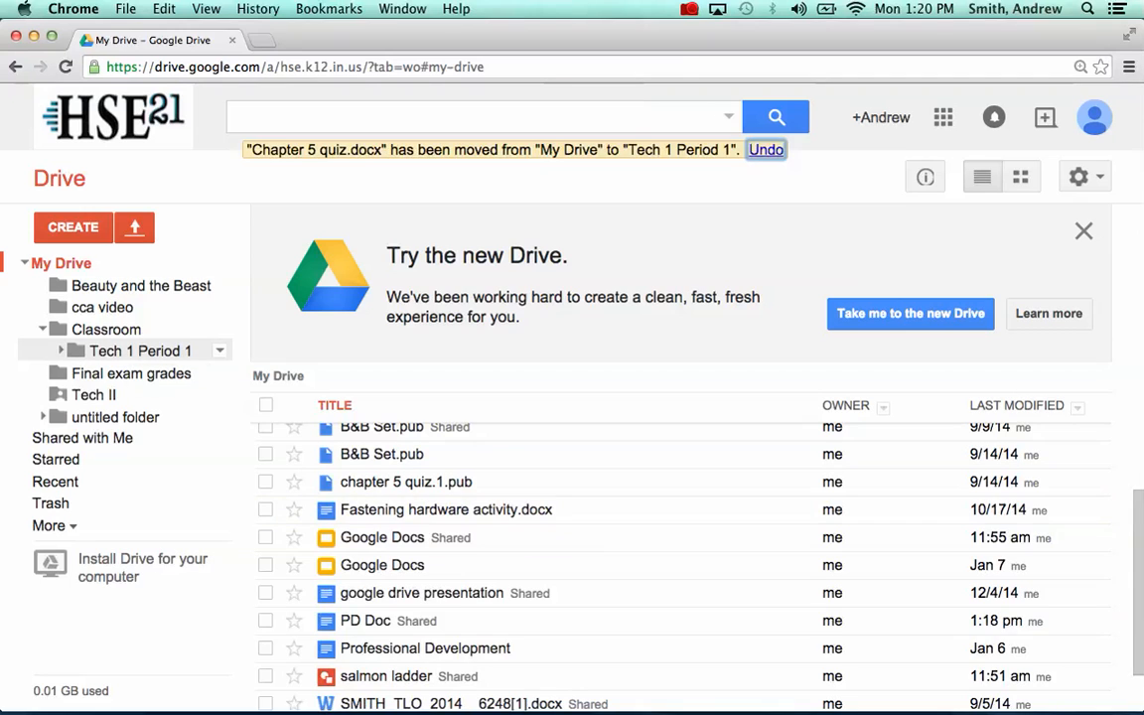
Step: Open the Tech 1 Period 1 folder and move the newer duplicate of Chapter 5 quiz.docx to the trash
left_click(140, 350)
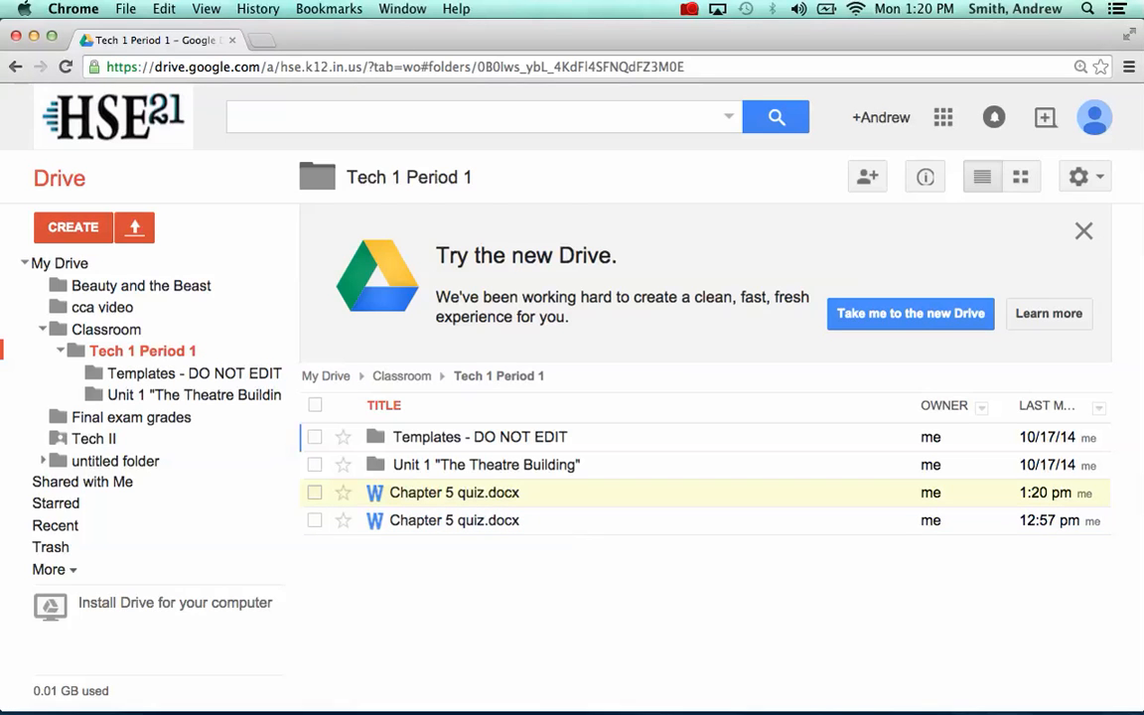
left_click(315, 493)
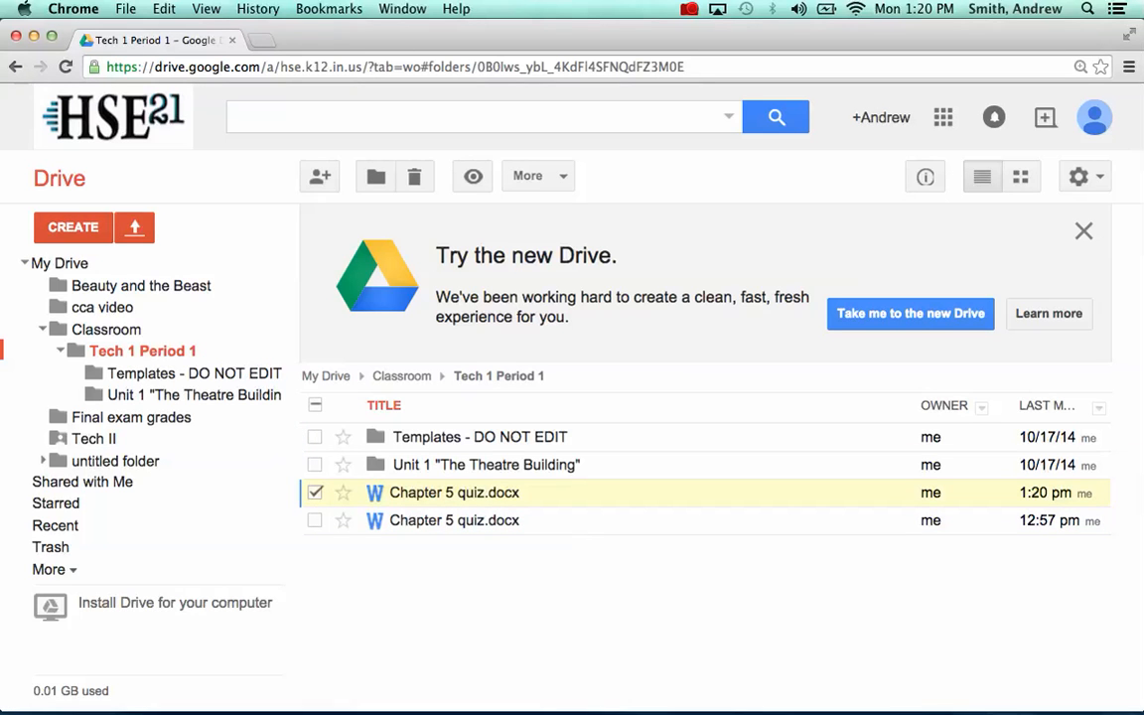
left_click(315, 493)
left_click(315, 493)
left_click(315, 493)
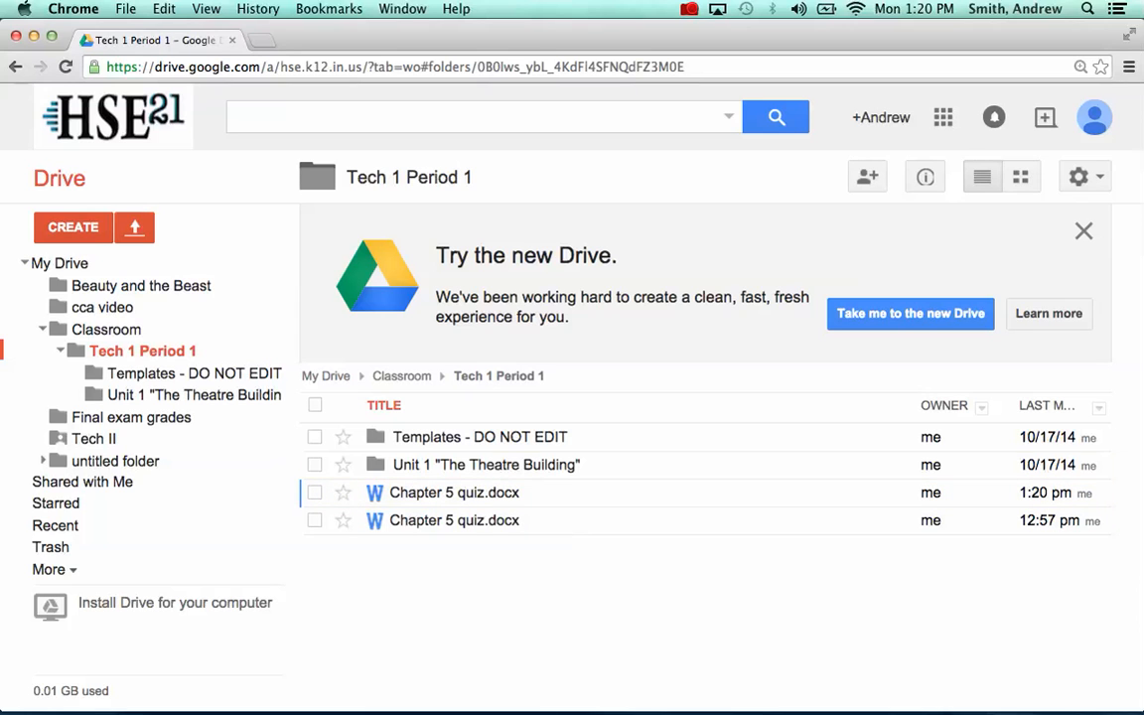
left_click(315, 493)
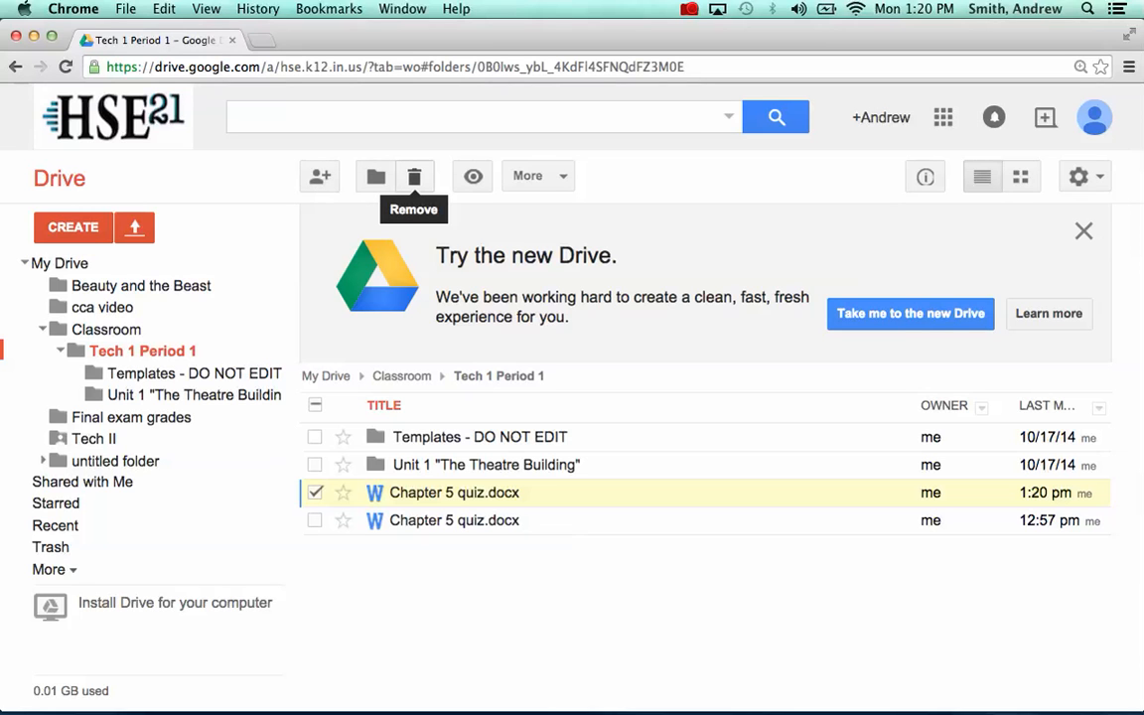
left_click(414, 175)
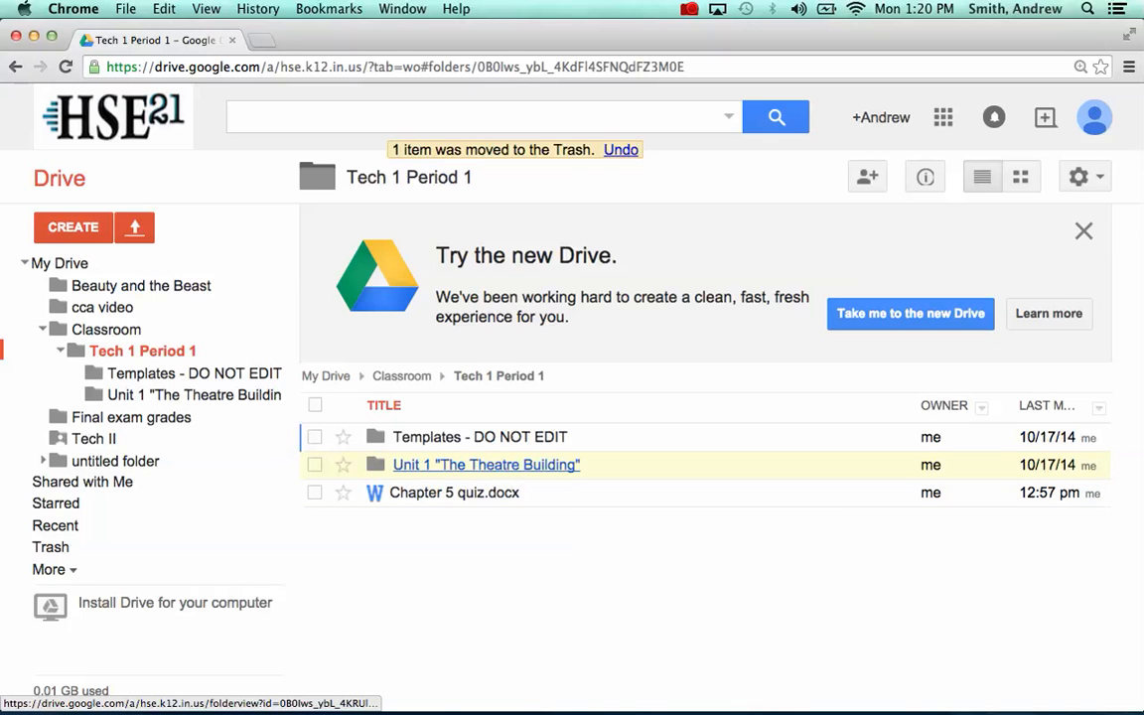
Step: Move the Unit 1 "The Theatre Building" folder into the shared Tech II folder and back out to Tech 1 Period 1
left_click_drag(428, 467, 98, 443)
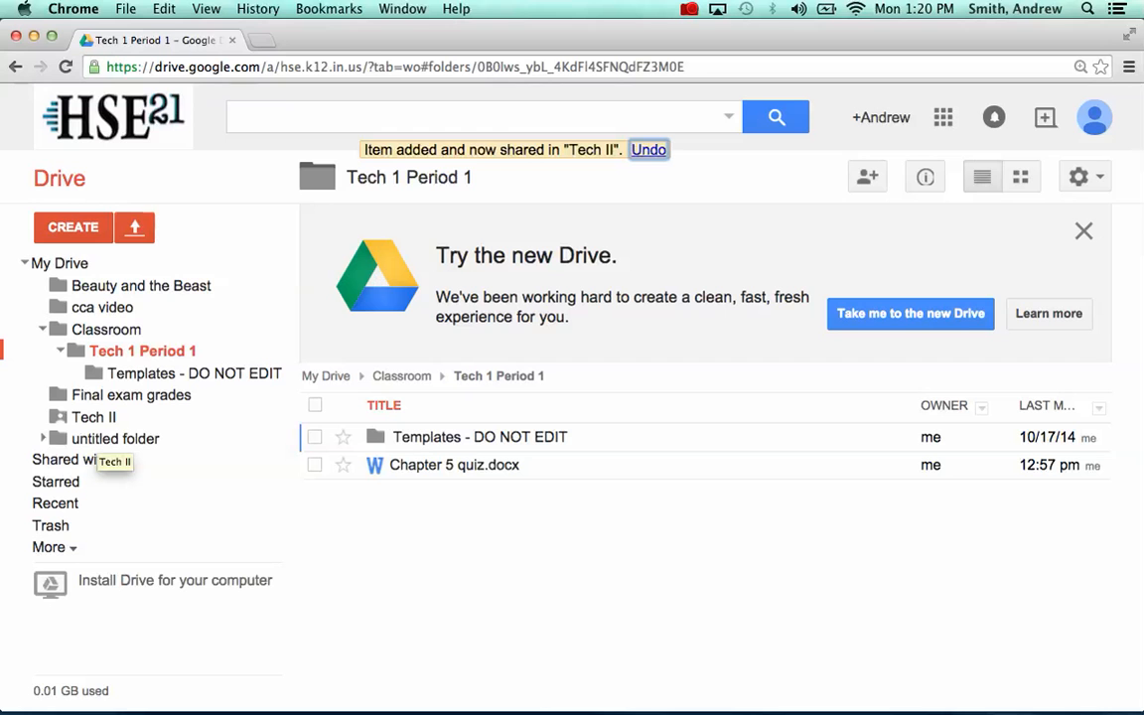
left_click(94, 420)
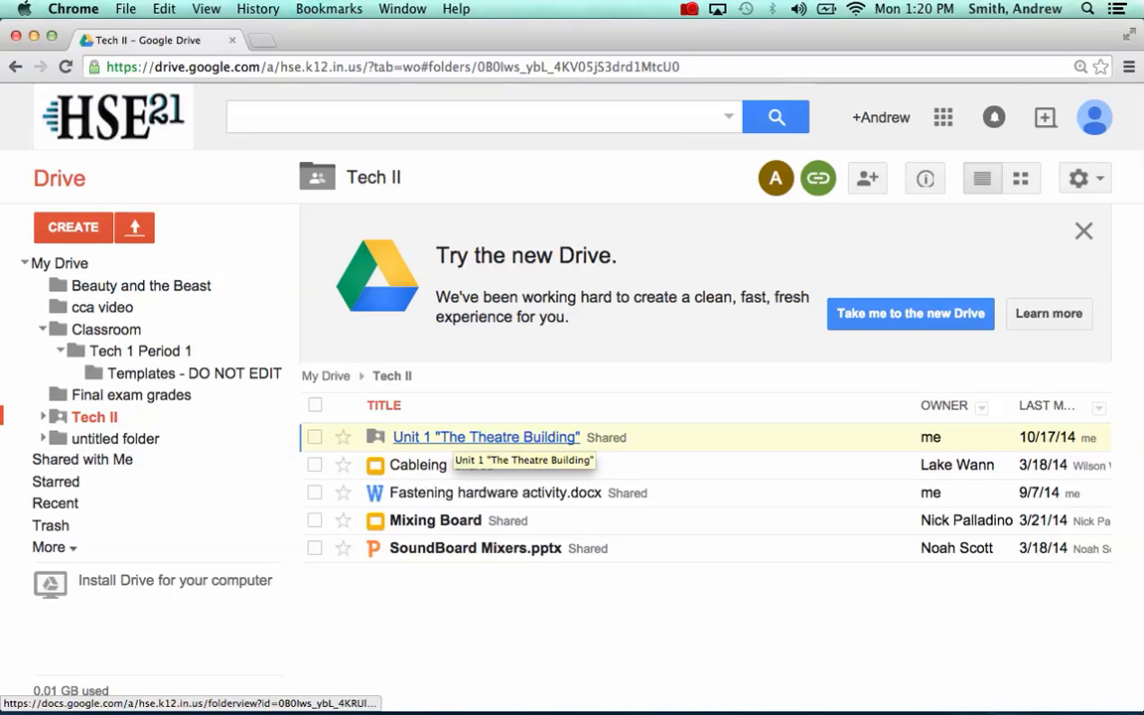
left_click_drag(437, 439, 129, 353)
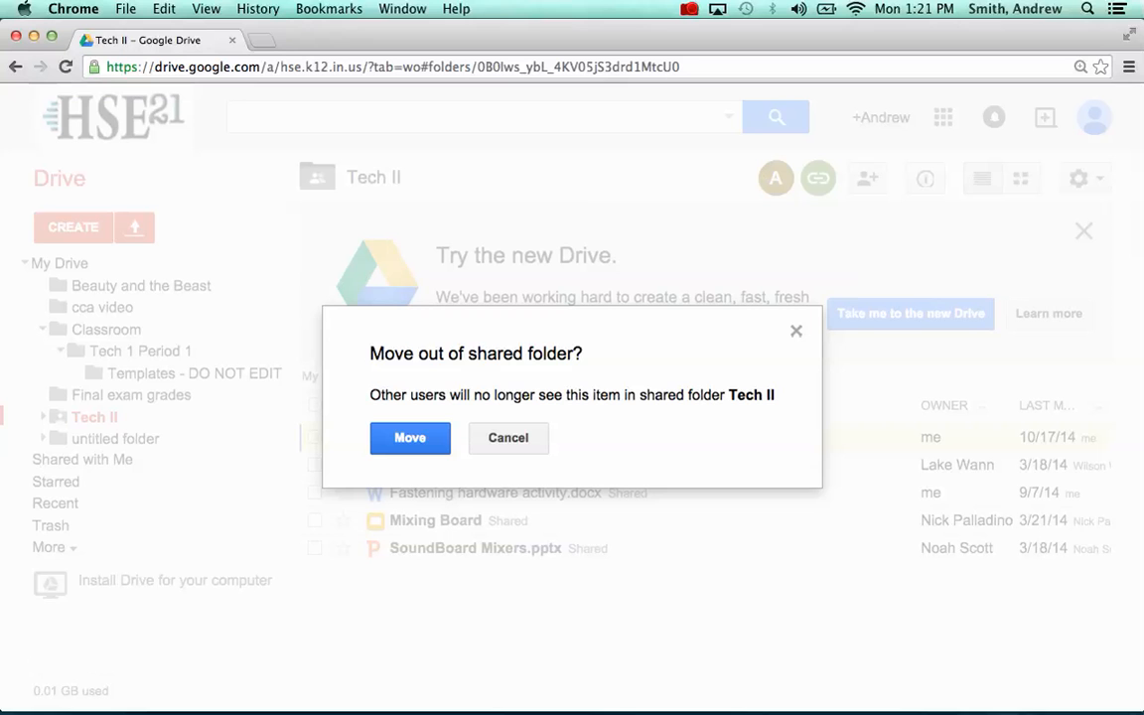
left_click(410, 437)
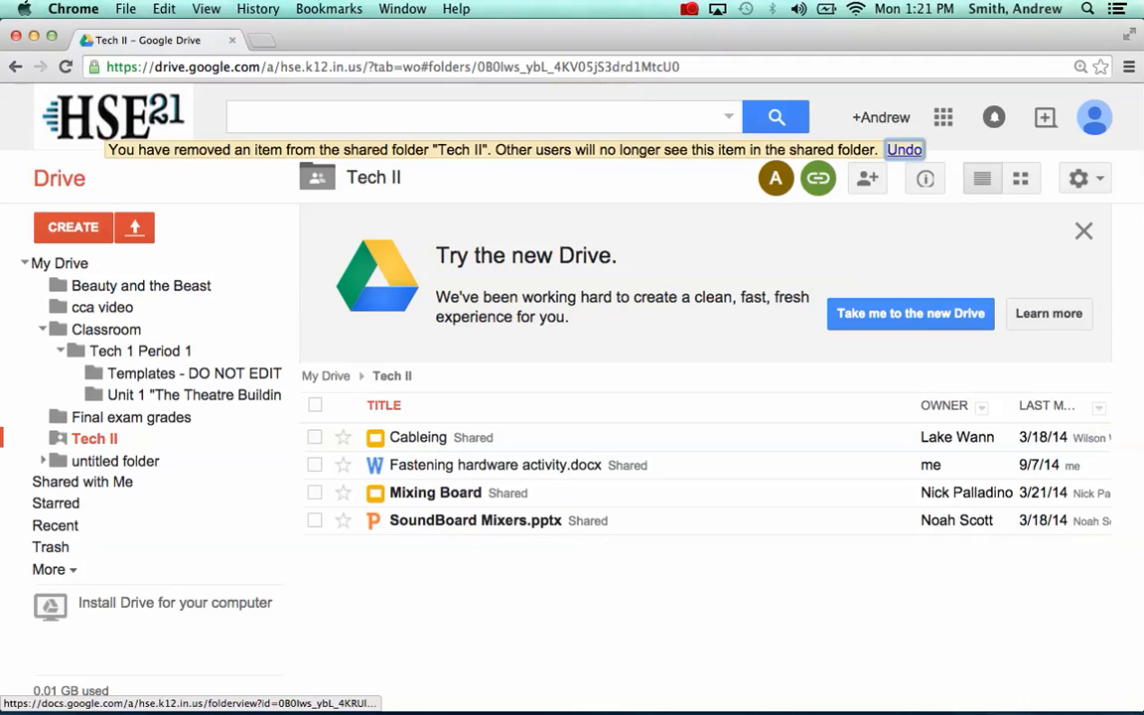
Step: Upload the Final exam grades folder from the computer's Desktop into Tech 1 Period 1 and dismiss the upload summary
left_click(149, 350)
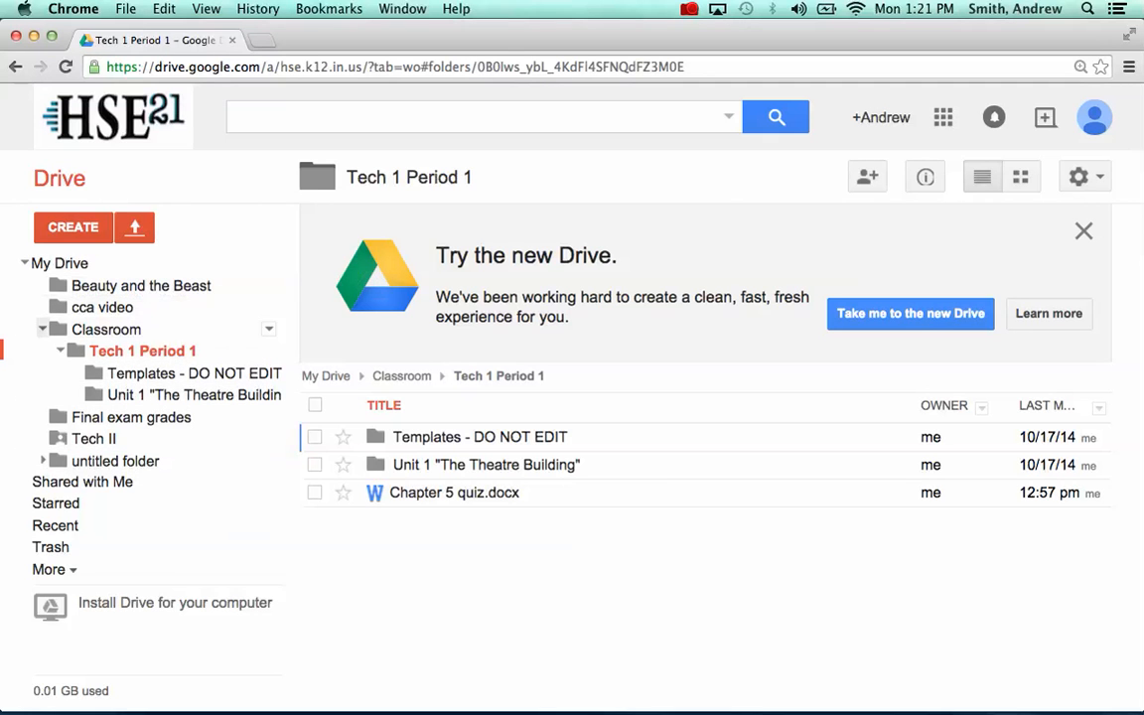
left_click(43, 329)
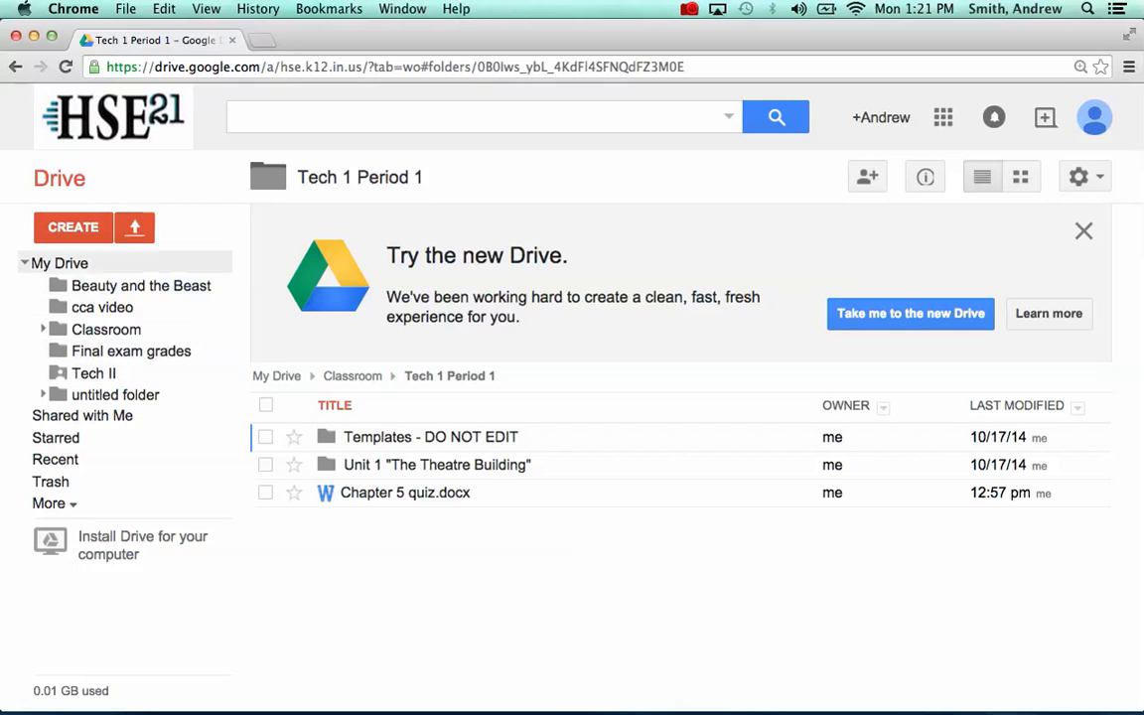
left_click(135, 227)
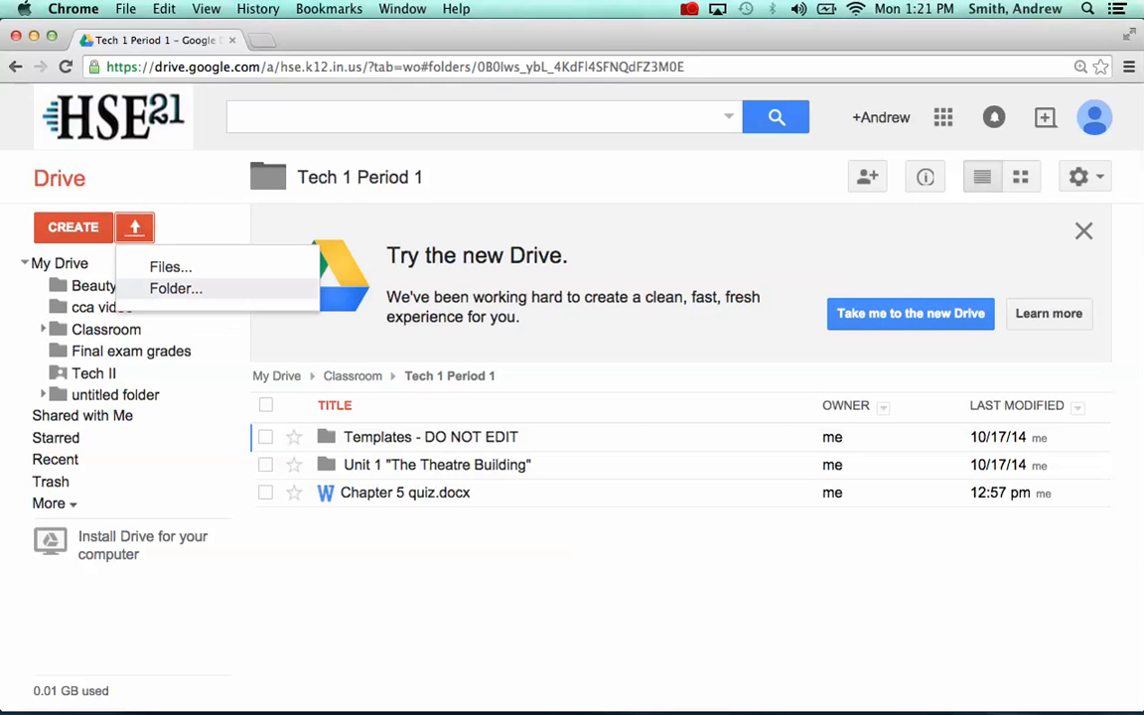
left_click(176, 288)
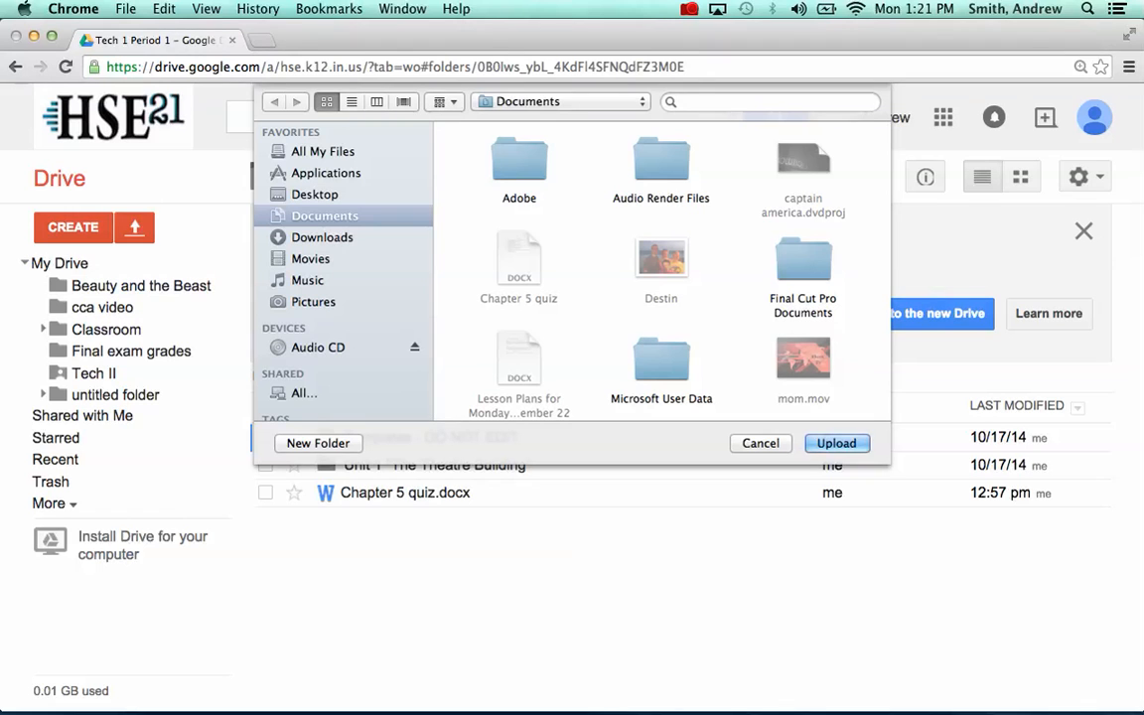
left_click(315, 195)
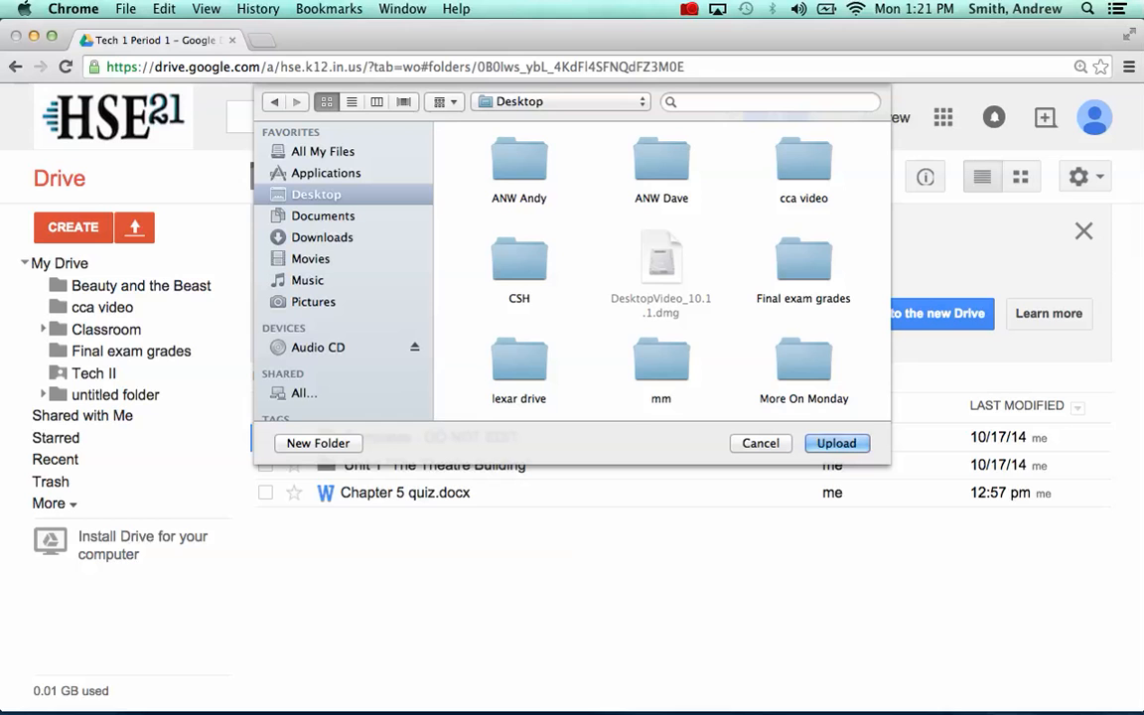
double_click(803, 262)
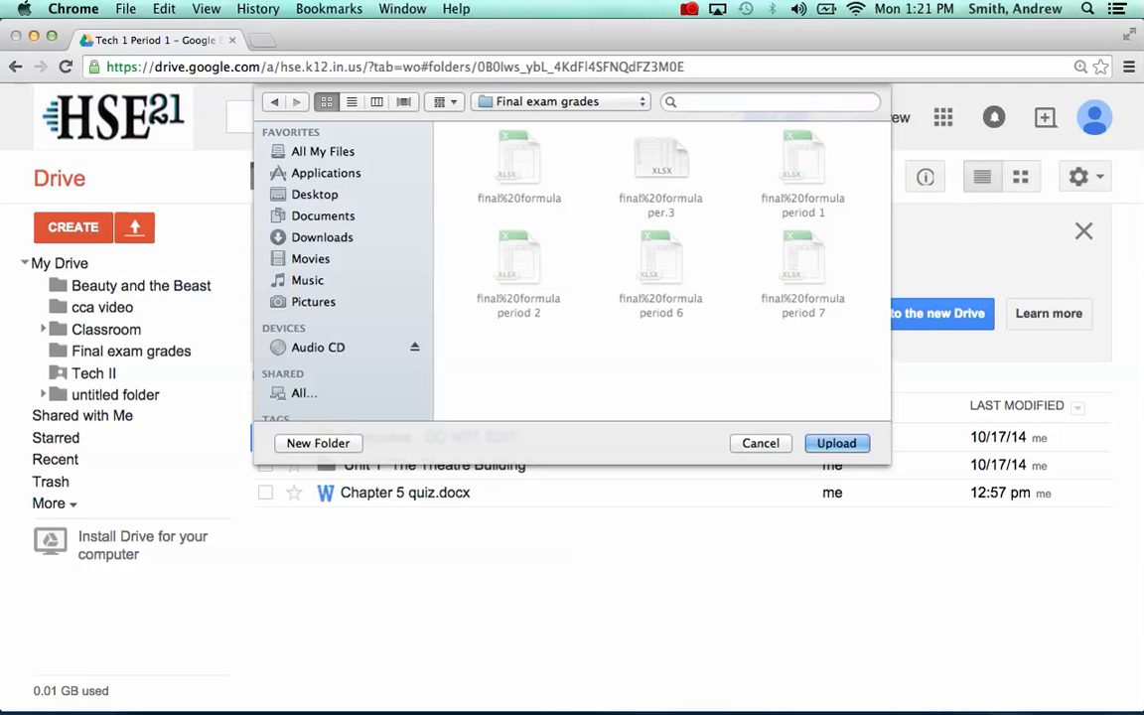
left_click(837, 444)
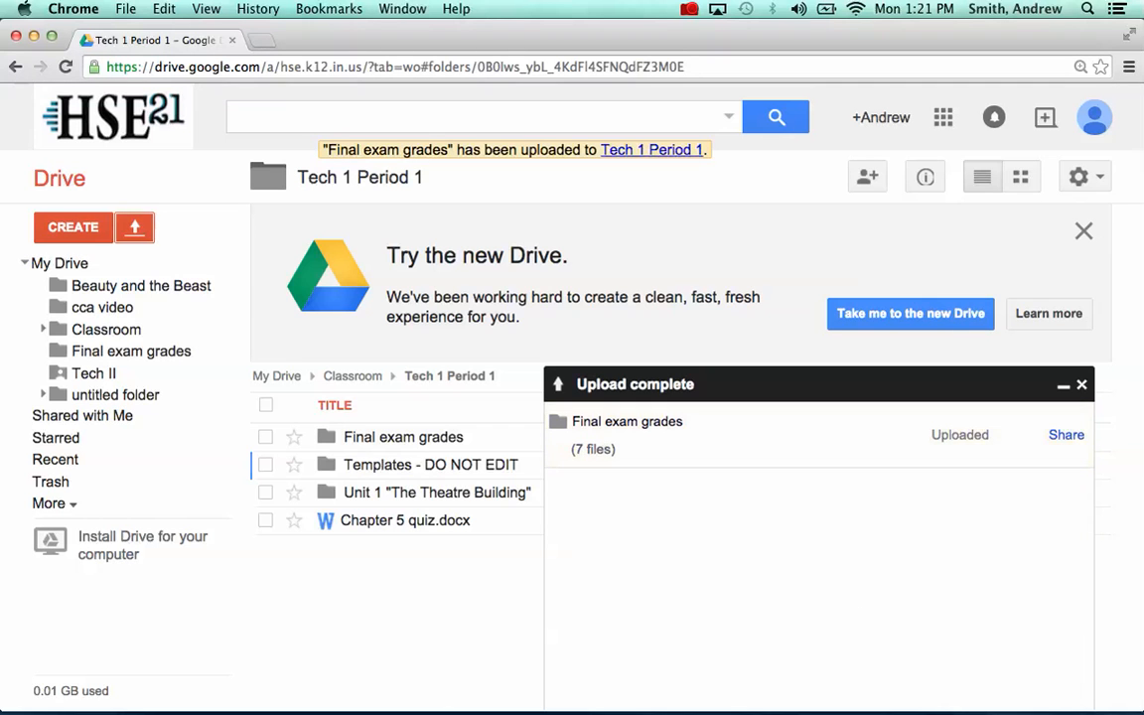
left_click(1081, 385)
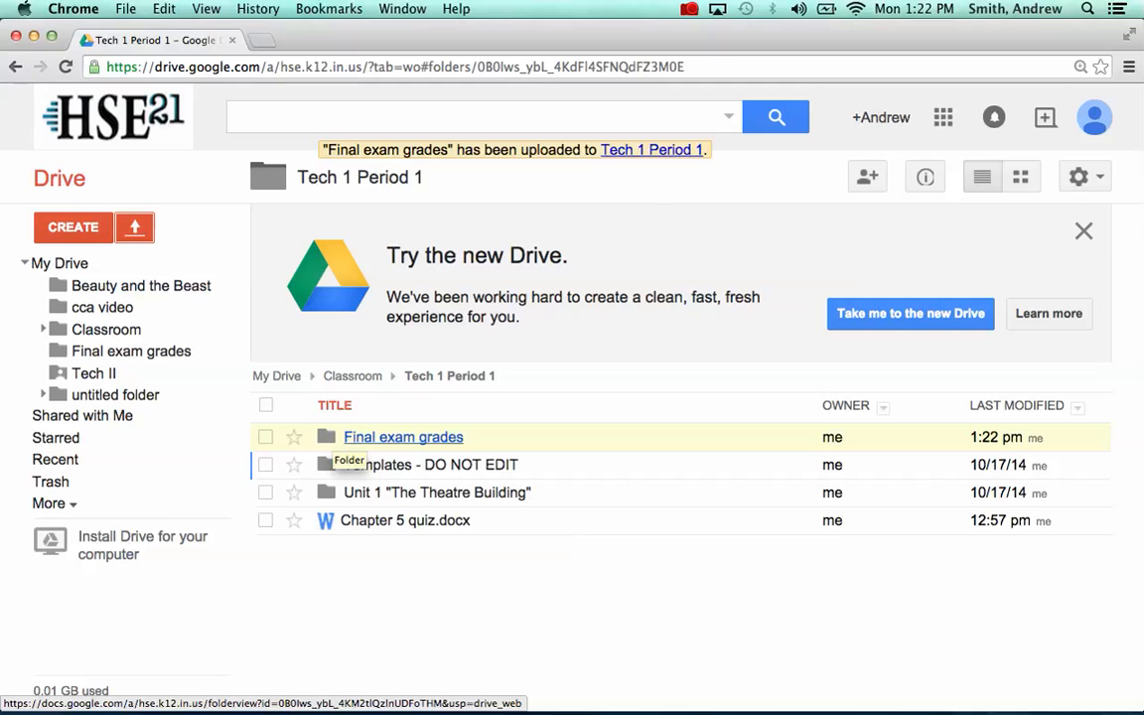
Step: Move the uploaded Final exam grades folder from Tech 1 Period 1 to My Drive and look through the My Drive list
left_click_drag(331, 442, 81, 264)
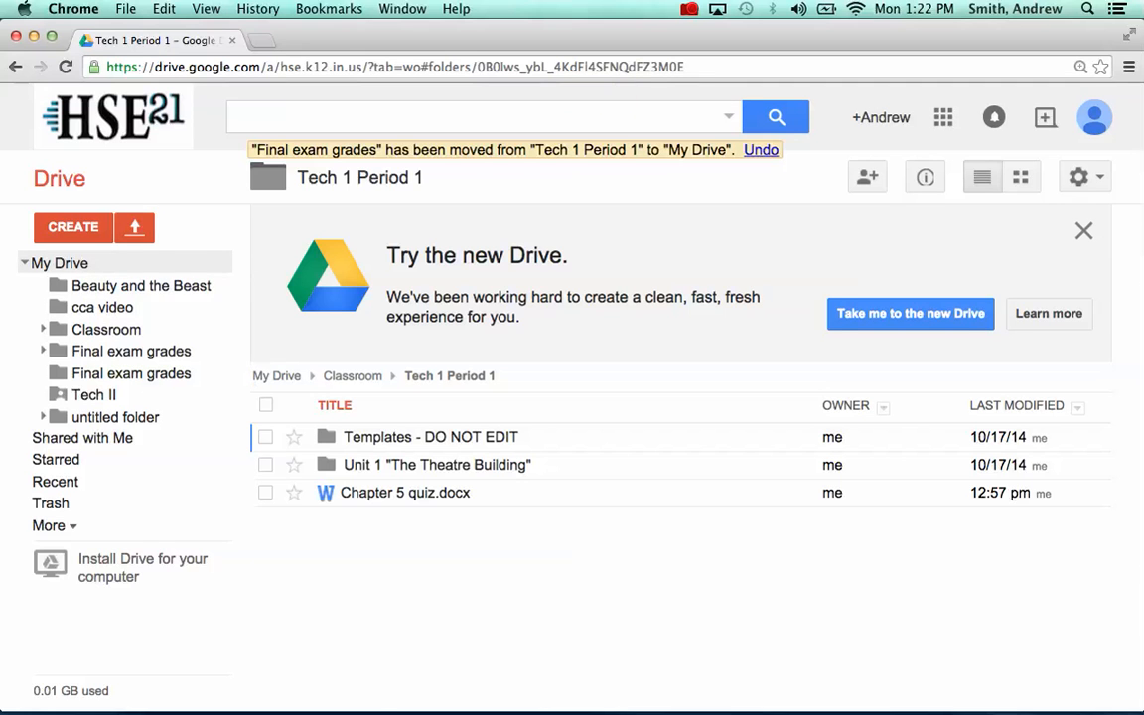
left_click(60, 264)
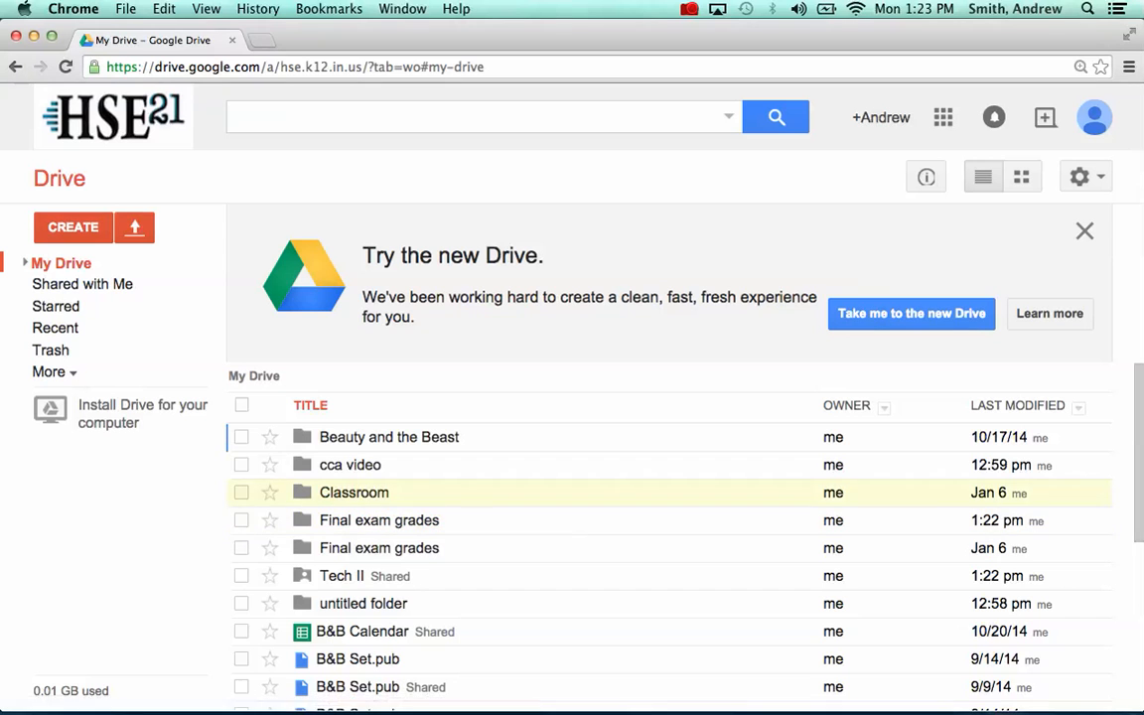
scroll(556, 493, "down", 8)
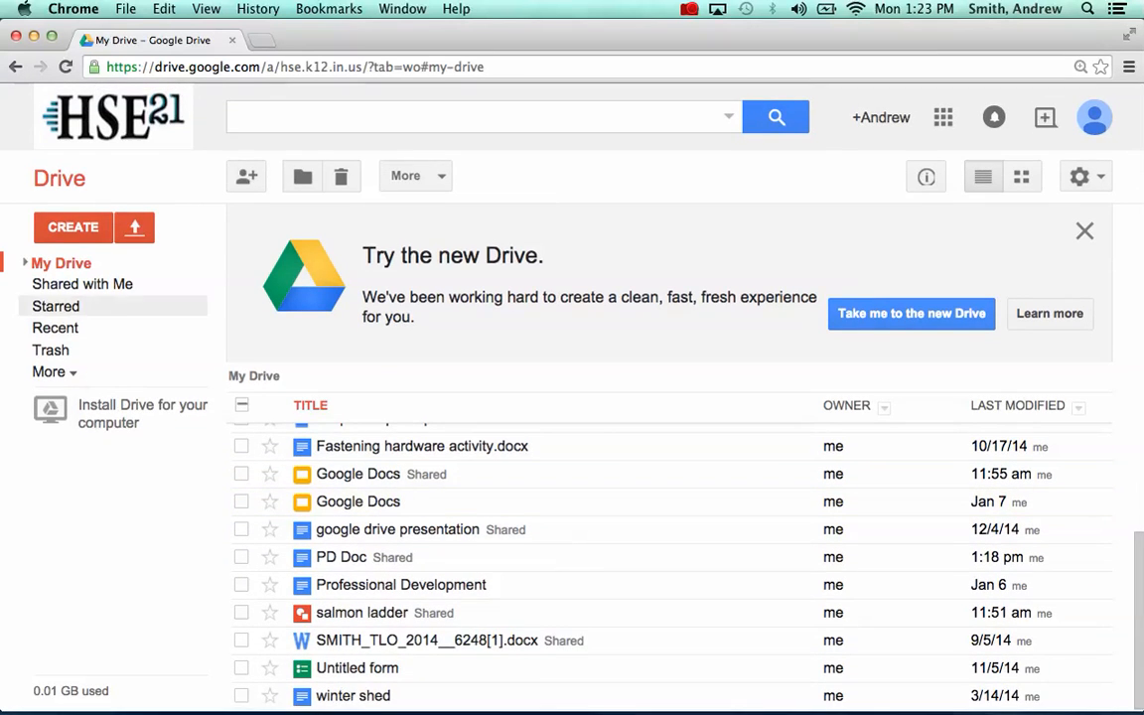
Step: Open the Shared with Me list and look through the shared files and folders, checking who shared each one and when
left_click(82, 275)
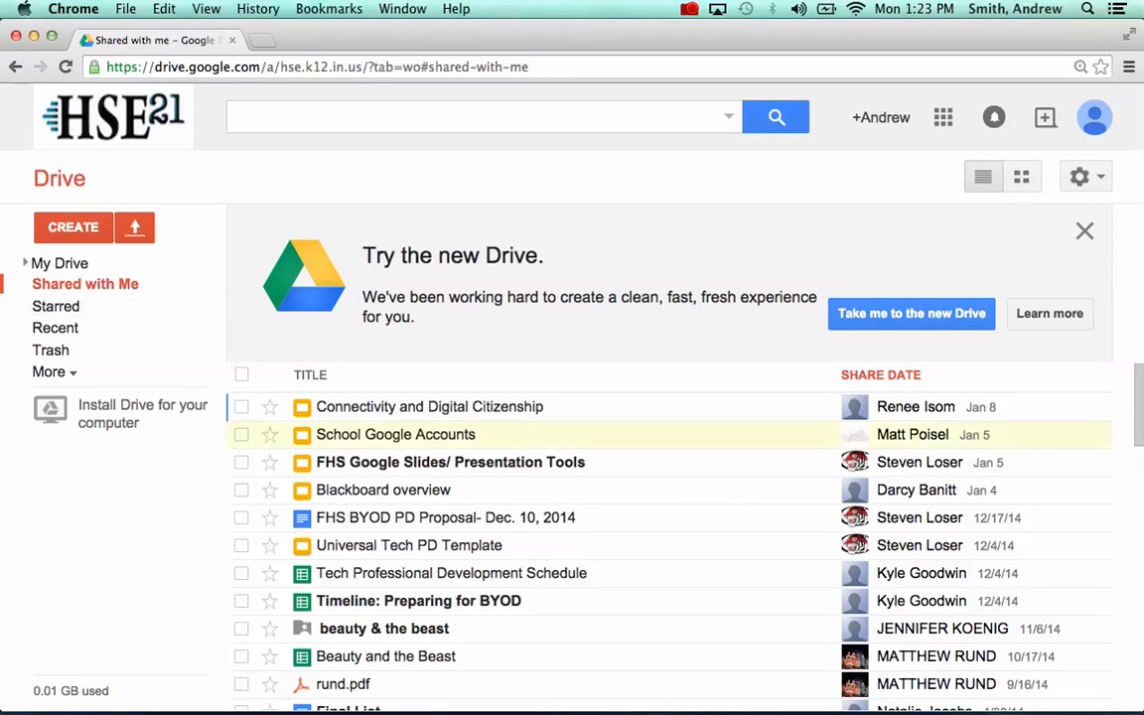
mouse_move(855, 462)
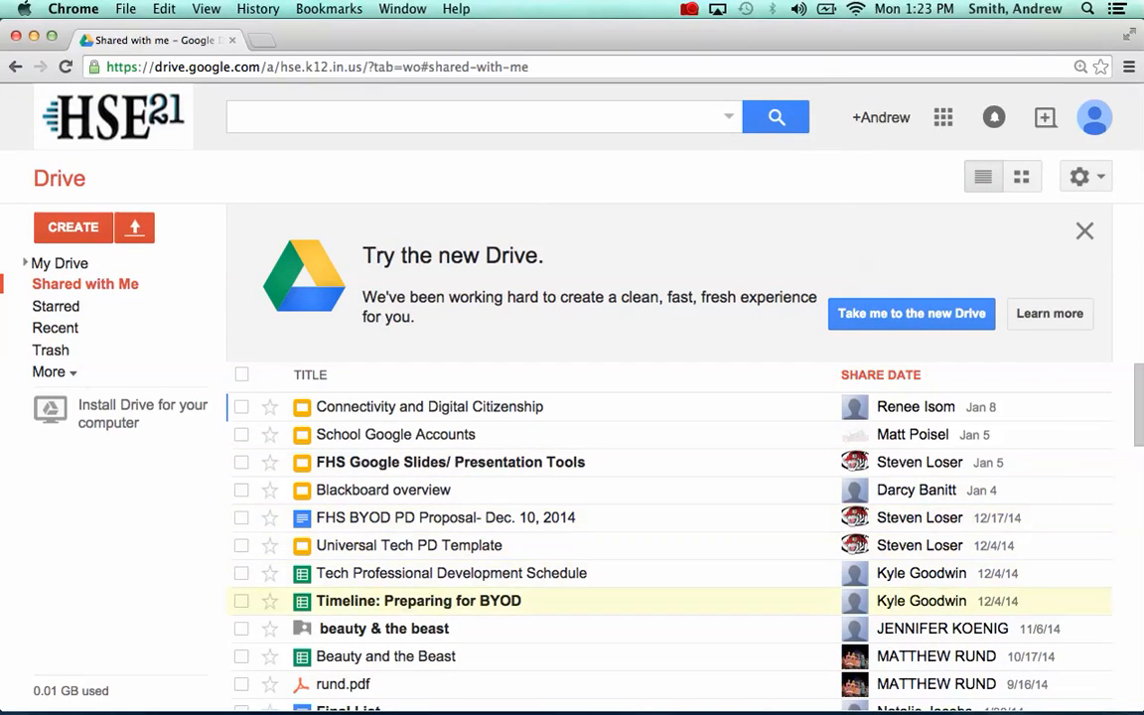
scroll(636, 650, "down", 5)
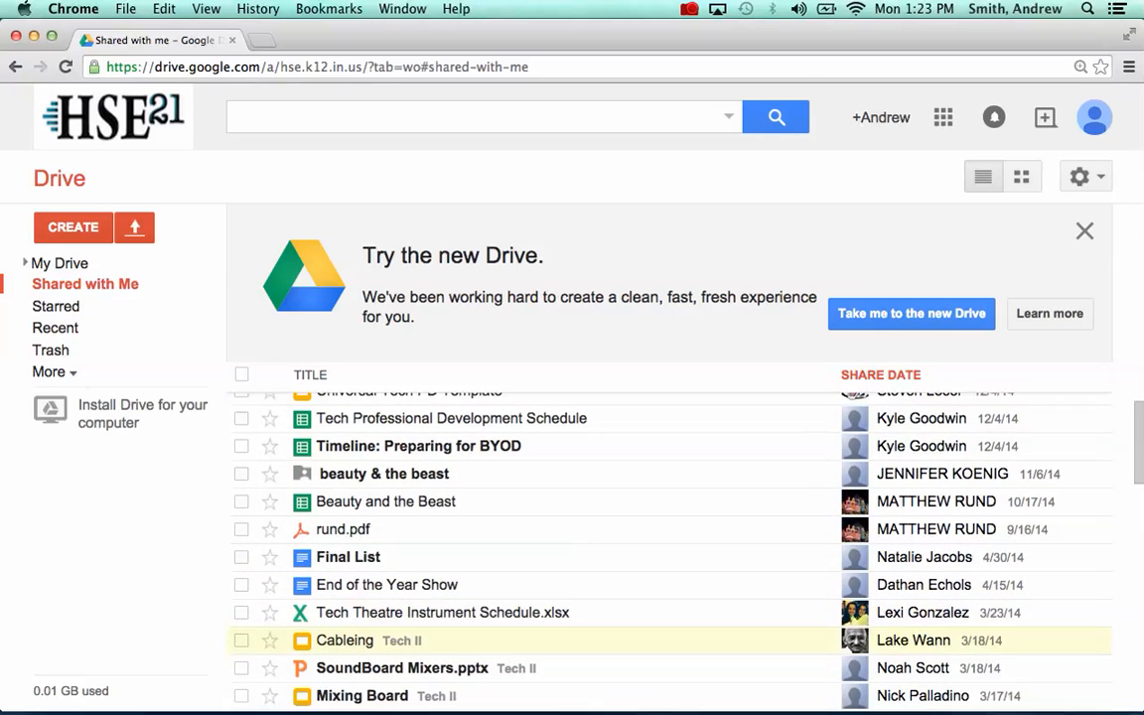
scroll(636, 651, "up", 5)
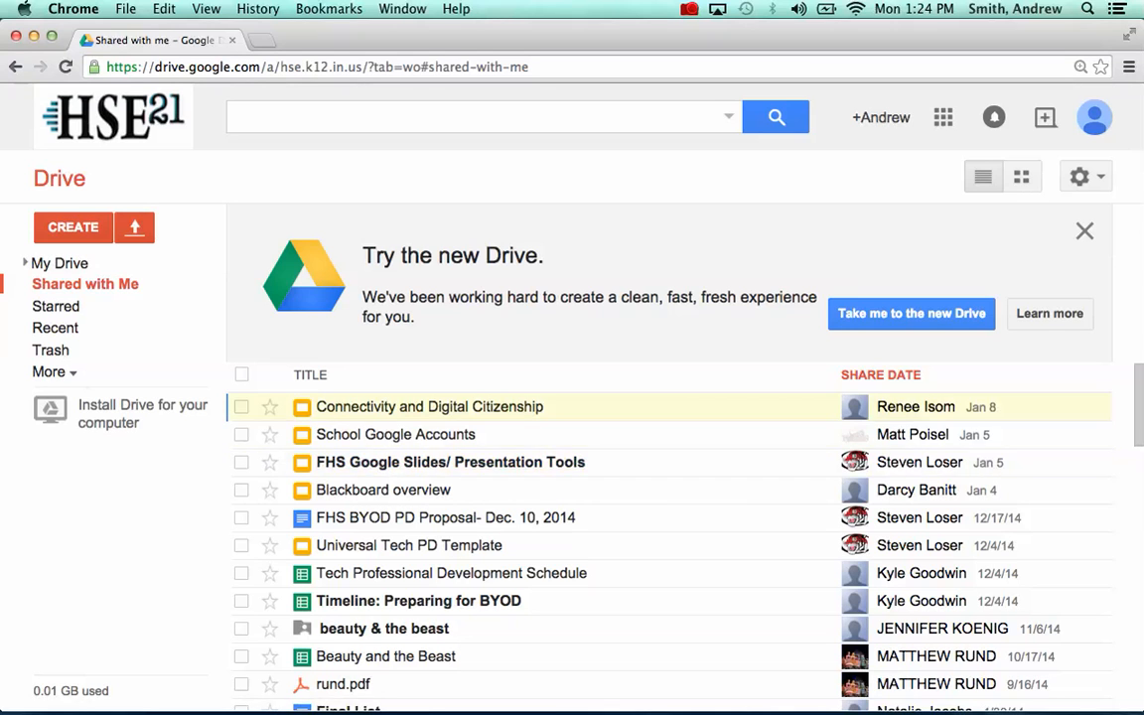
mouse_move(915, 408)
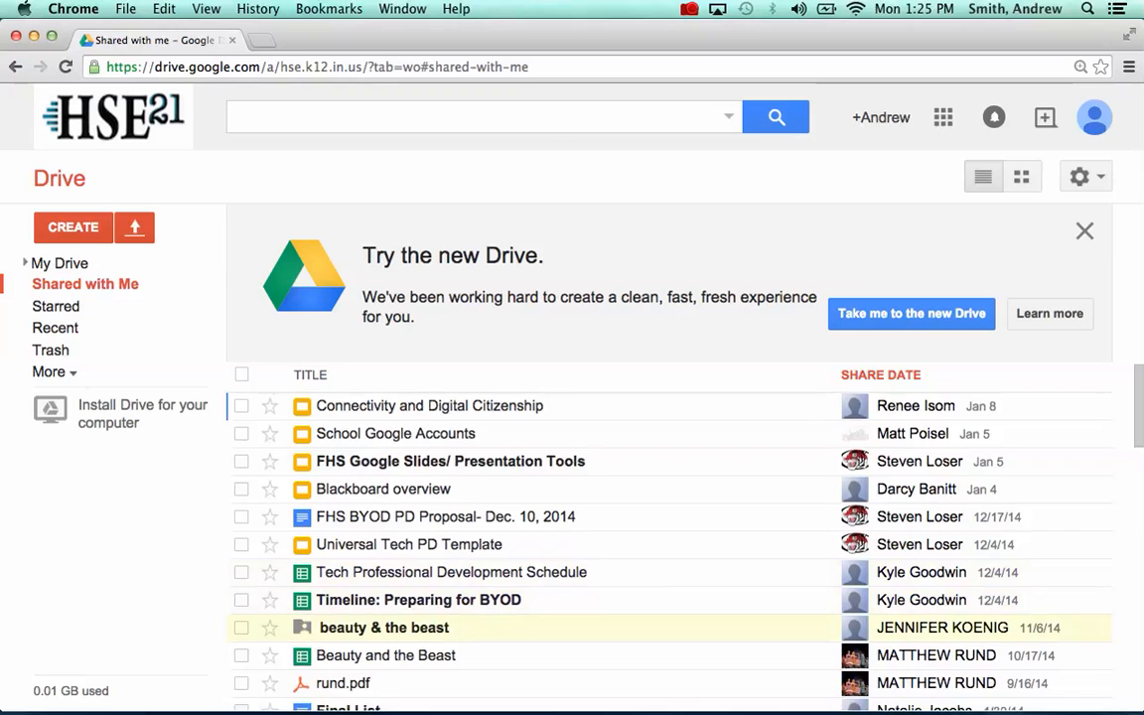
scroll(596, 619, "down", 5)
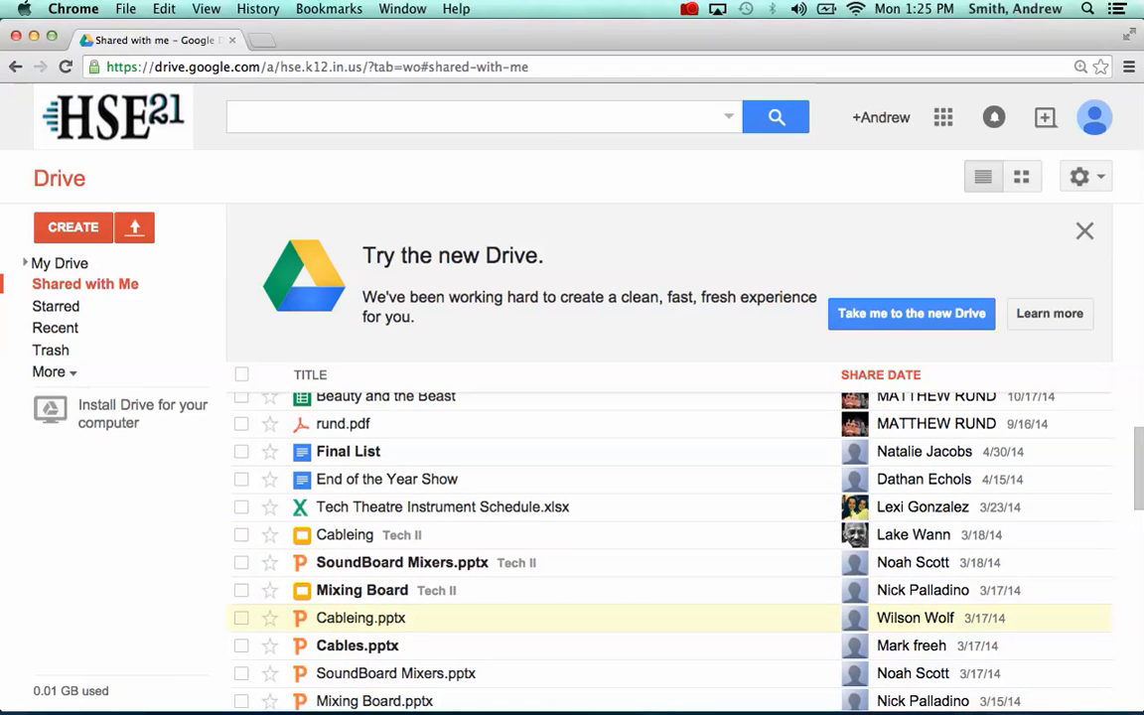
scroll(596, 626, "up", 5)
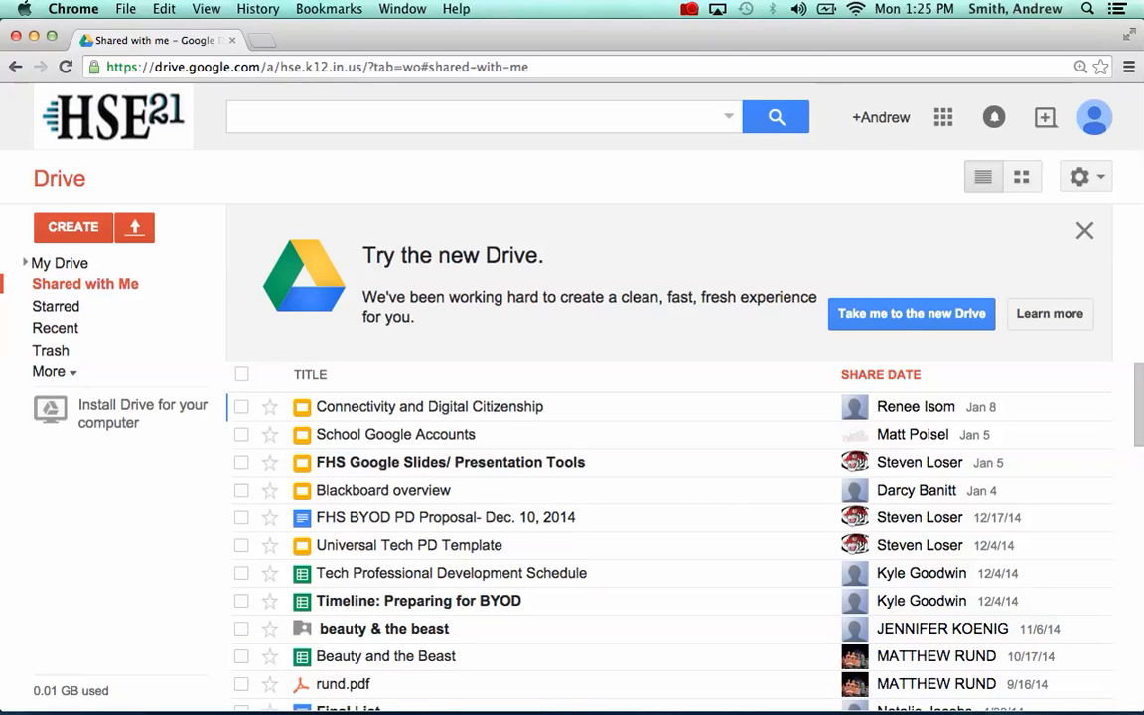
left_click(688, 9)
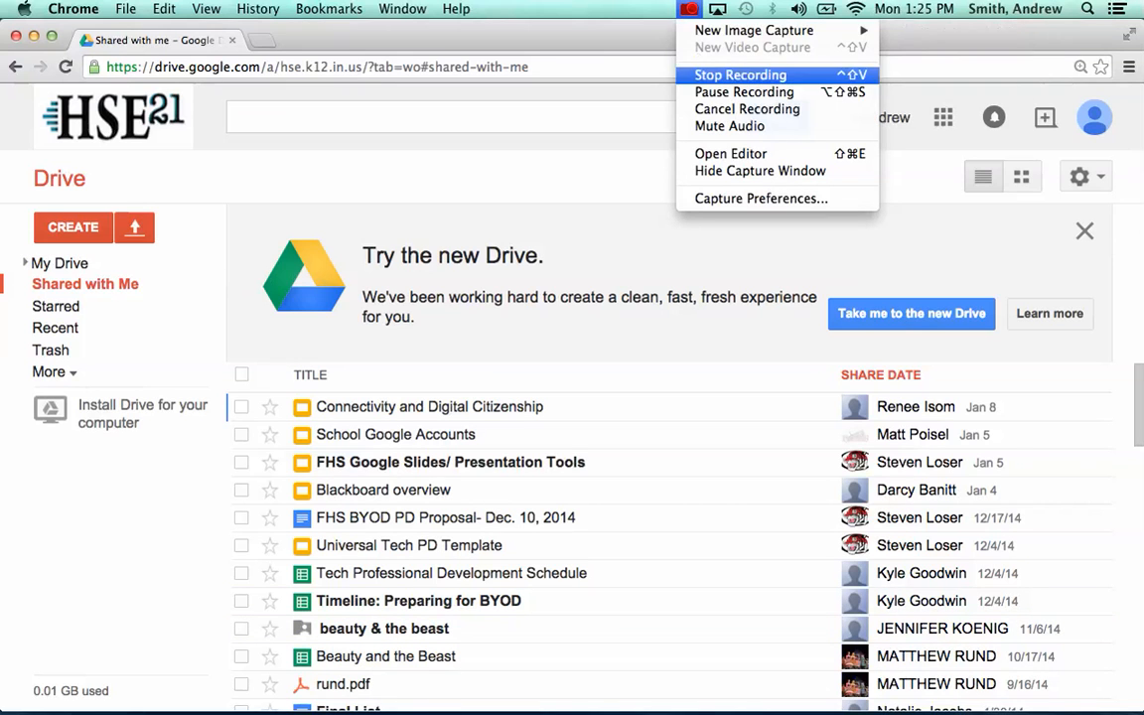